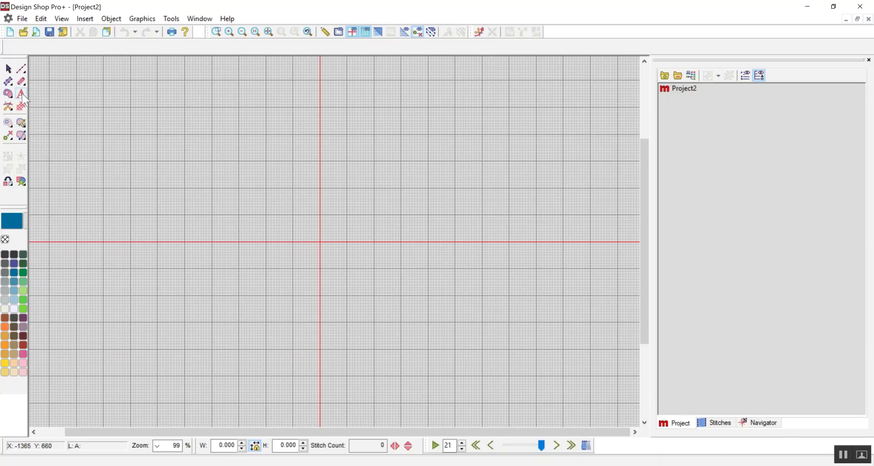
Letter 'Samantha' in satin block lettering and drag it right to centre it on the canvas
click(22, 94)
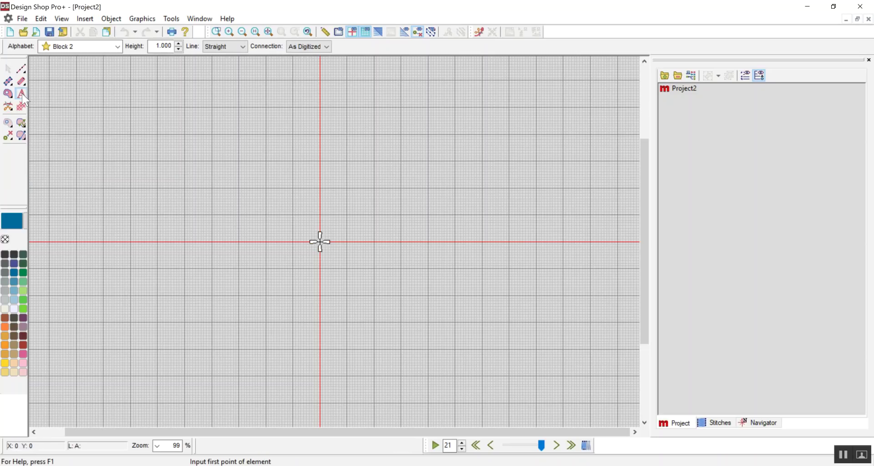
click(231, 254)
text(Sa)
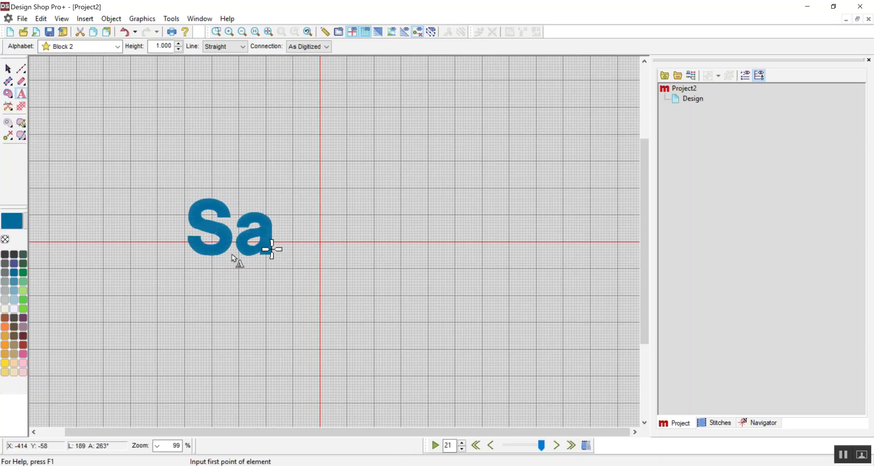
text(mantha)
key(Return)
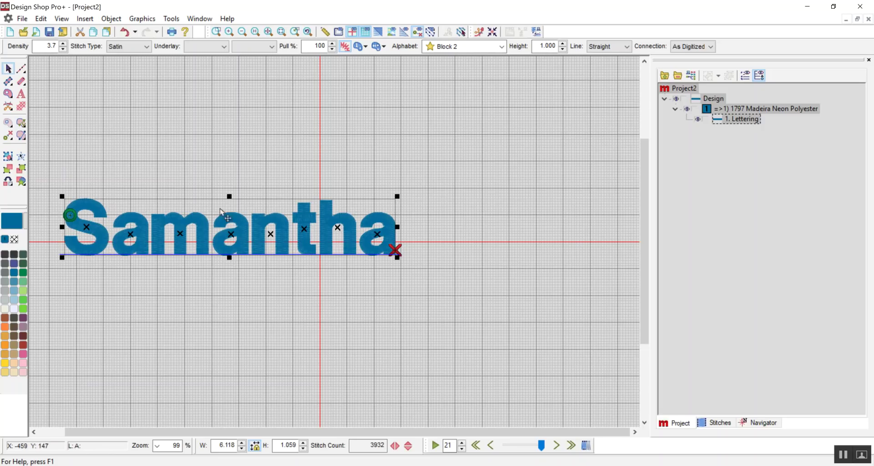
drag(220, 209, 373, 210)
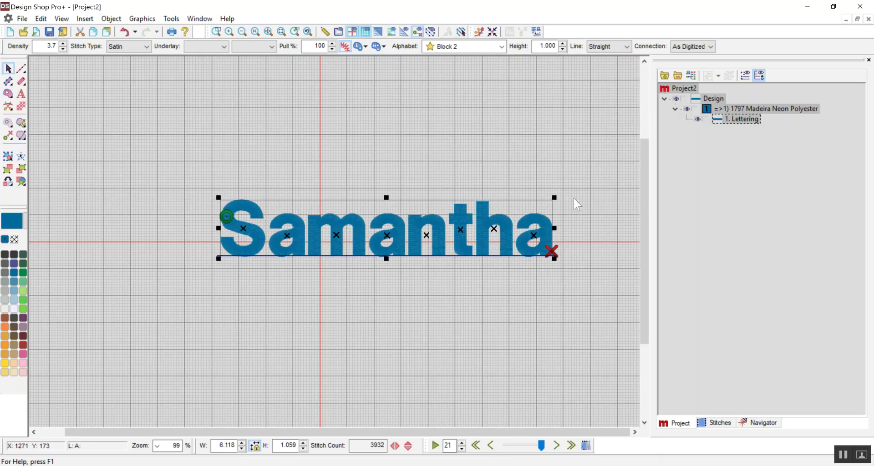
Draw a filled rectangle from the S past the lettering's end, then add a second vector fill
click(8, 95)
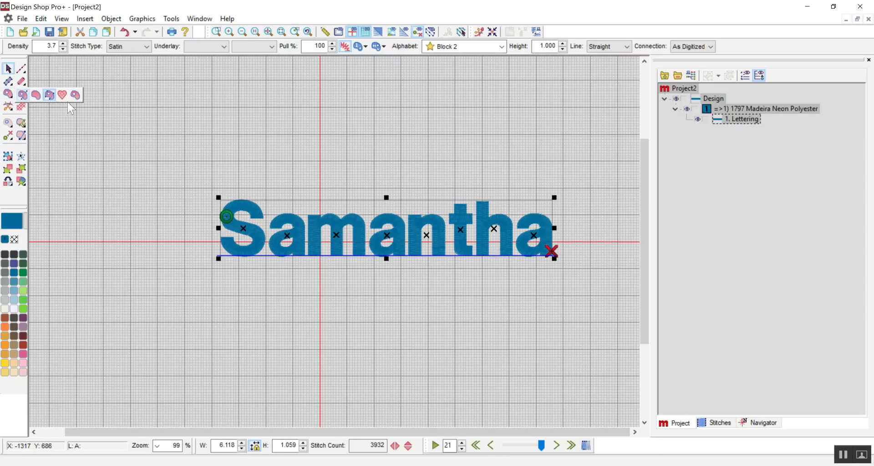
click(78, 95)
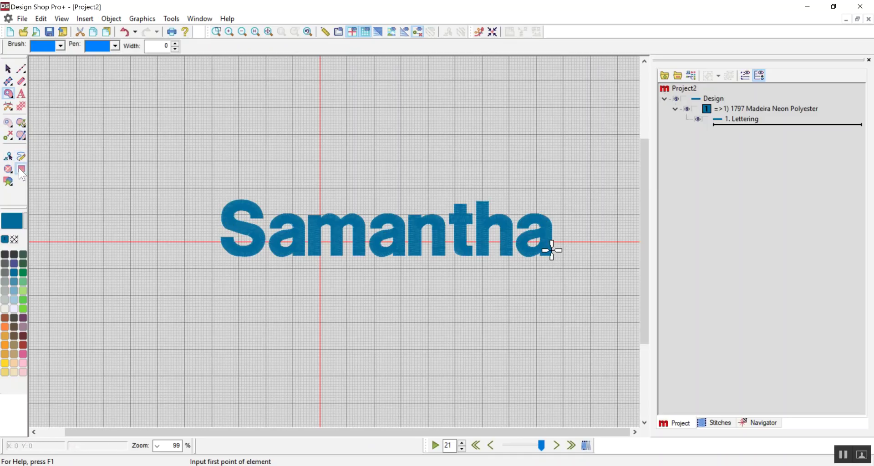
click(21, 169)
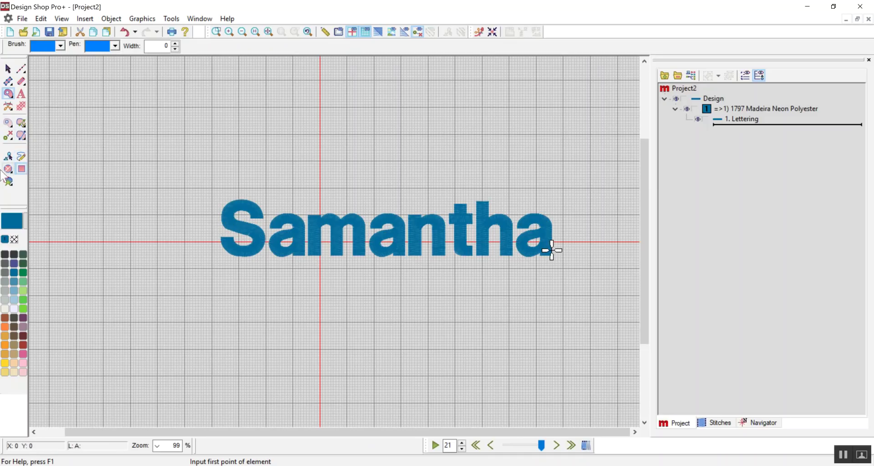
click(225, 215)
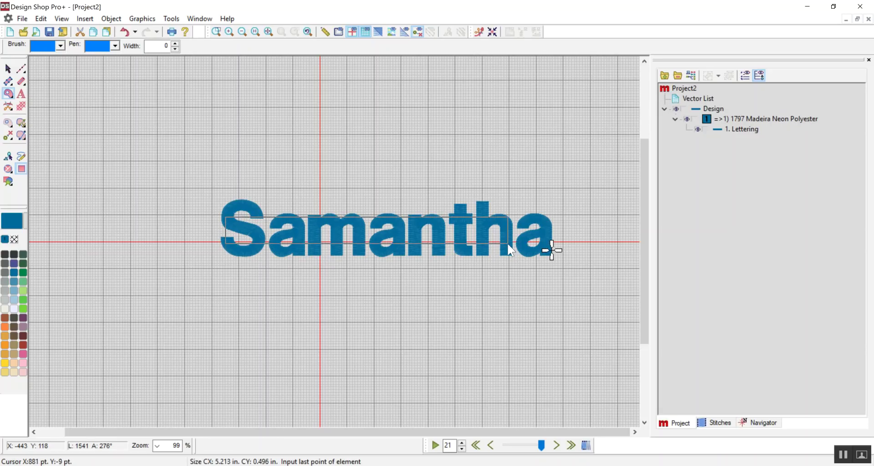
click(546, 254)
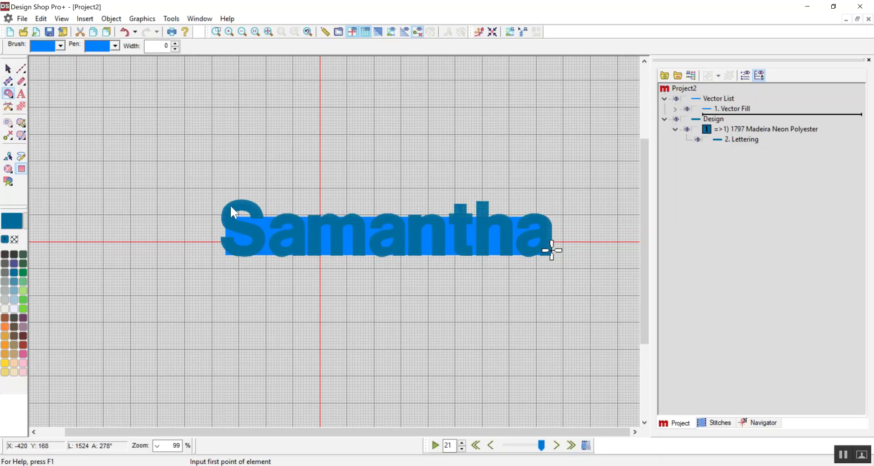
click(252, 220)
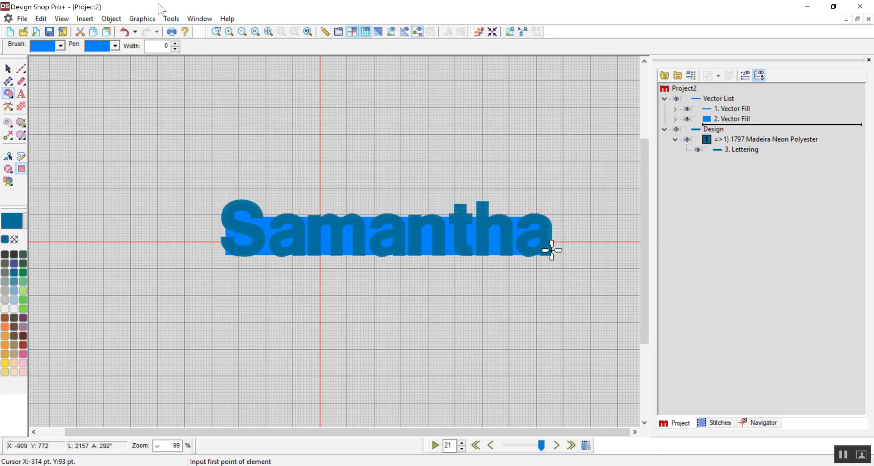
Bevel the rectangle's bottom-left corner by adding a bottom-edge node and deleting the corner node
click(216, 32)
drag(210, 241, 279, 277)
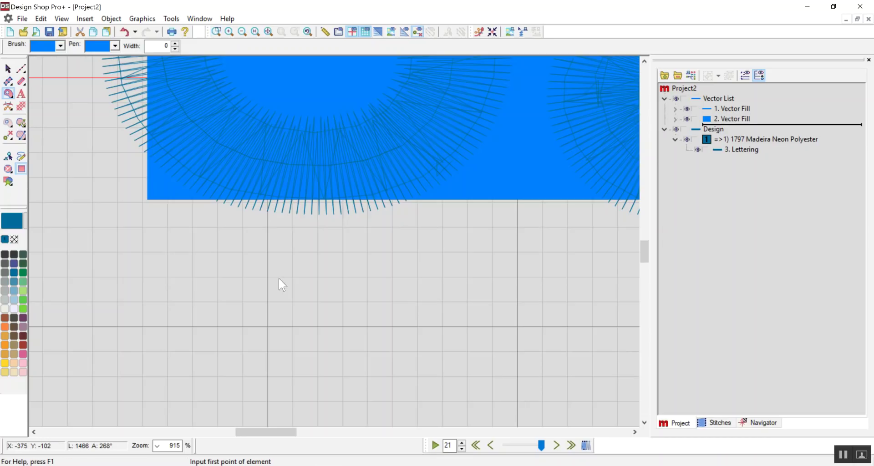
drag(723, 130, 728, 110)
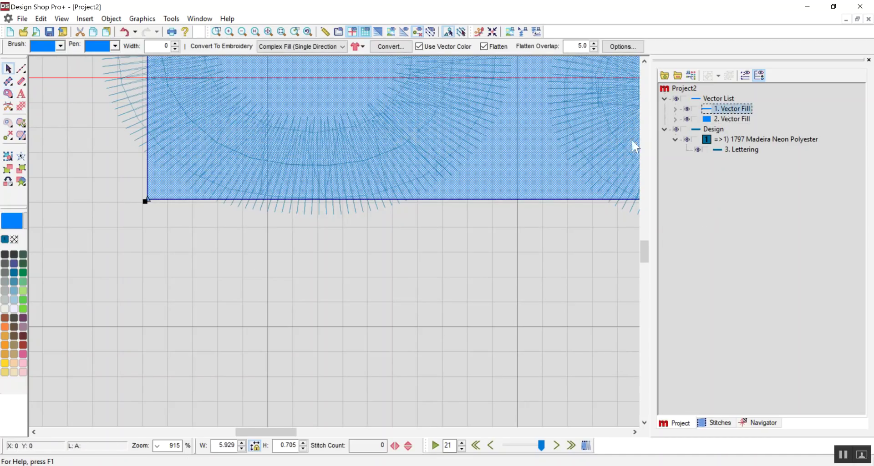
click(225, 200)
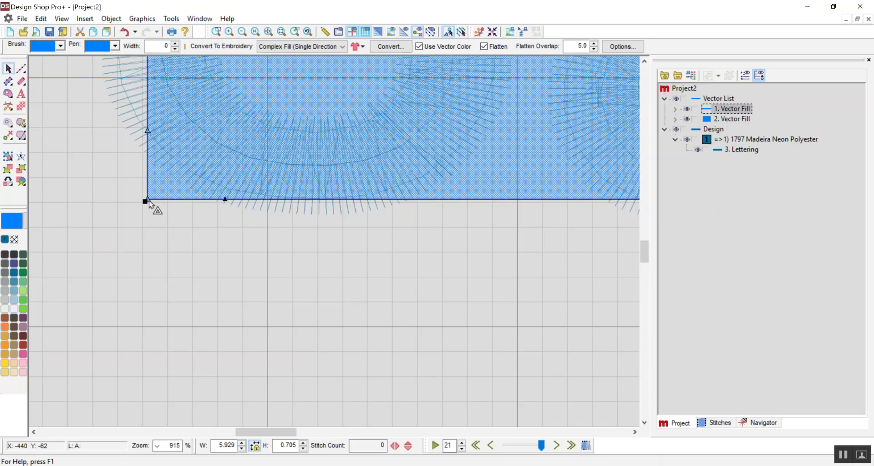
click(146, 202)
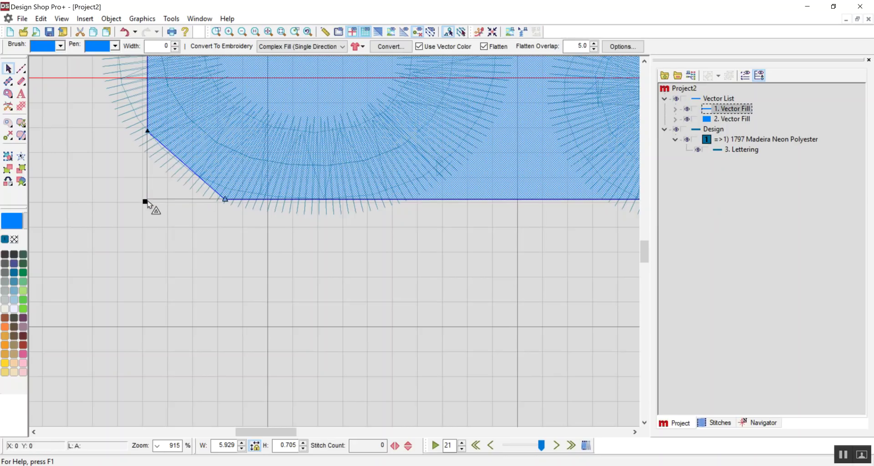
Resize the rectangle slightly taller and adjust its left side to 5.941 × 0.732 in
click(264, 33)
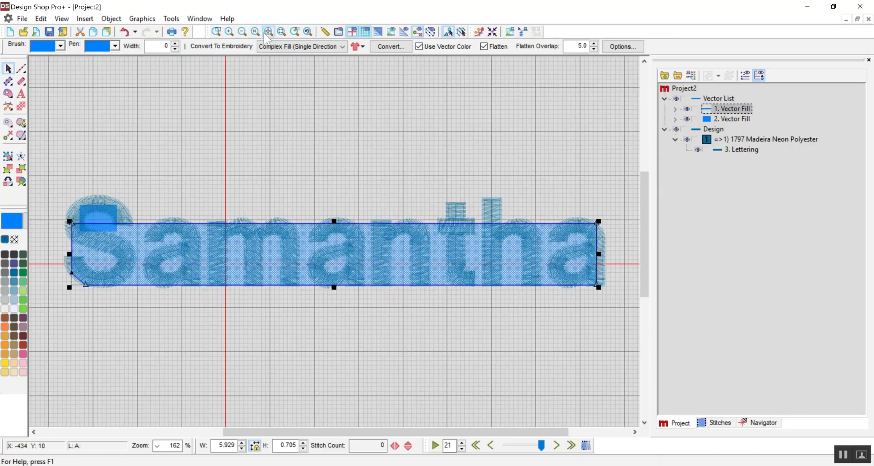
click(331, 126)
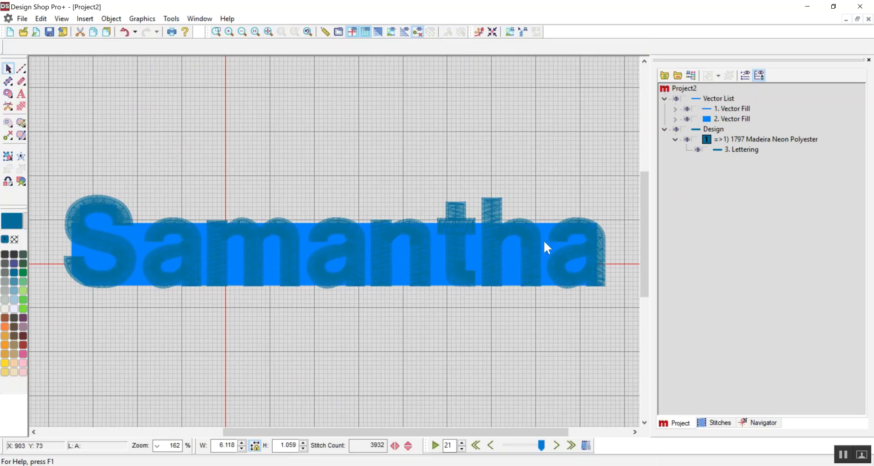
click(722, 108)
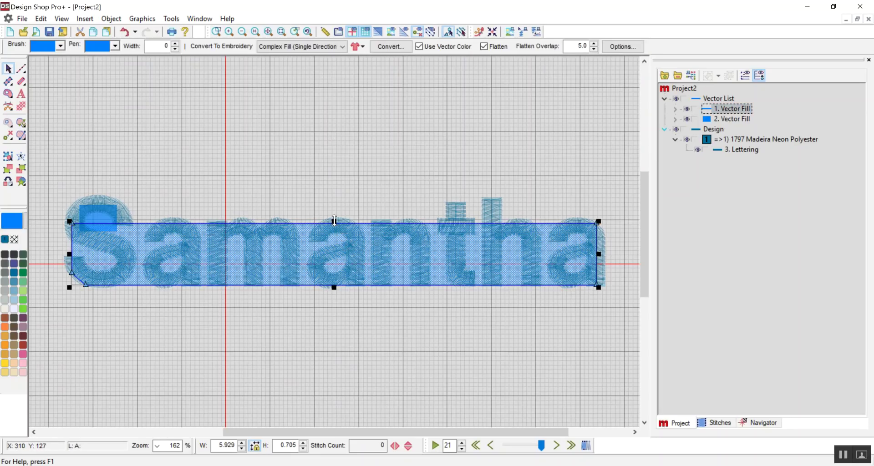
drag(334, 220, 334, 219)
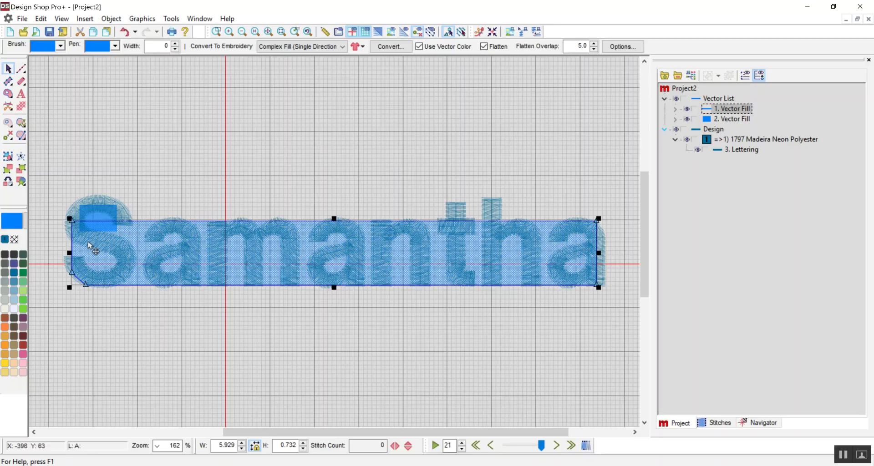
drag(69, 252, 68, 255)
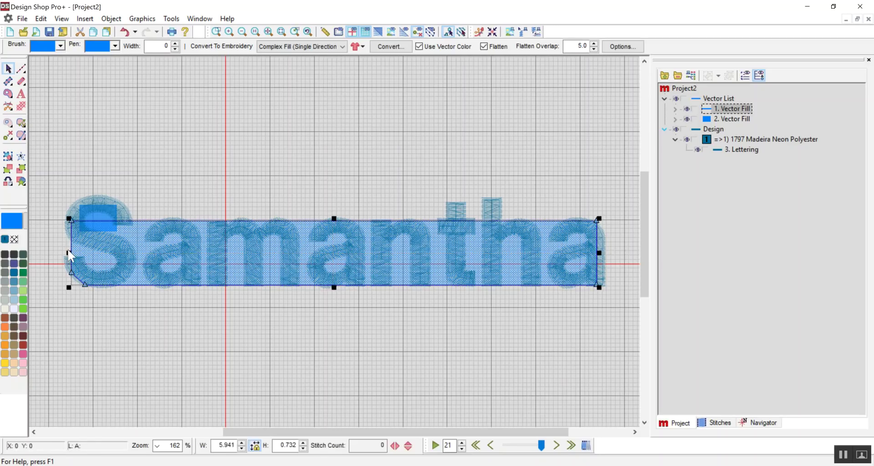
Combine the two rectangle fills into a single shape
ctrl+click(742, 117)
right_click(742, 117)
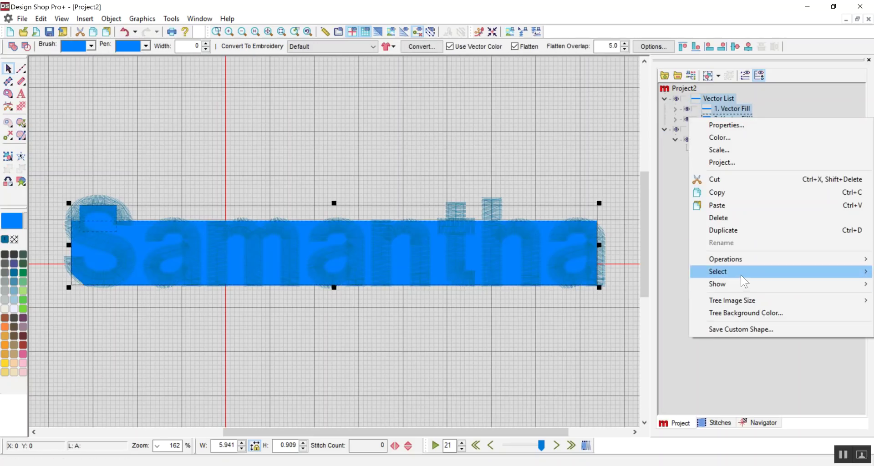
mouse_move(737, 264)
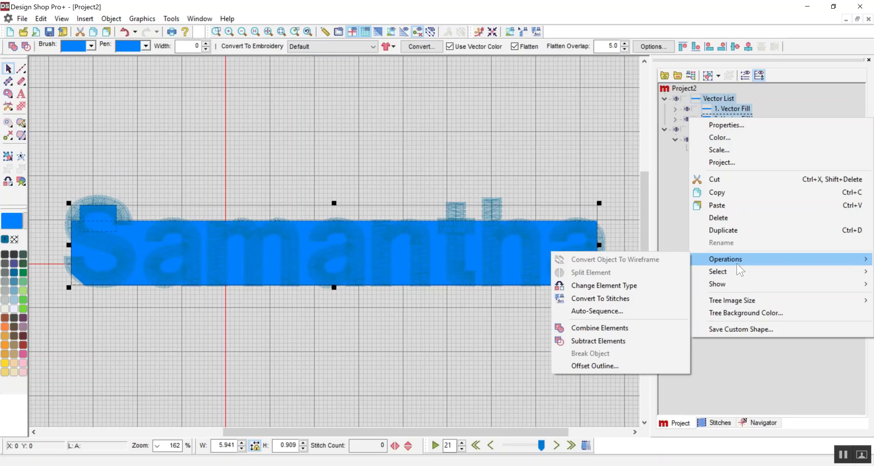
click(639, 328)
Duplicate the Samantha lettering and convert the copy into vector shapes
click(747, 132)
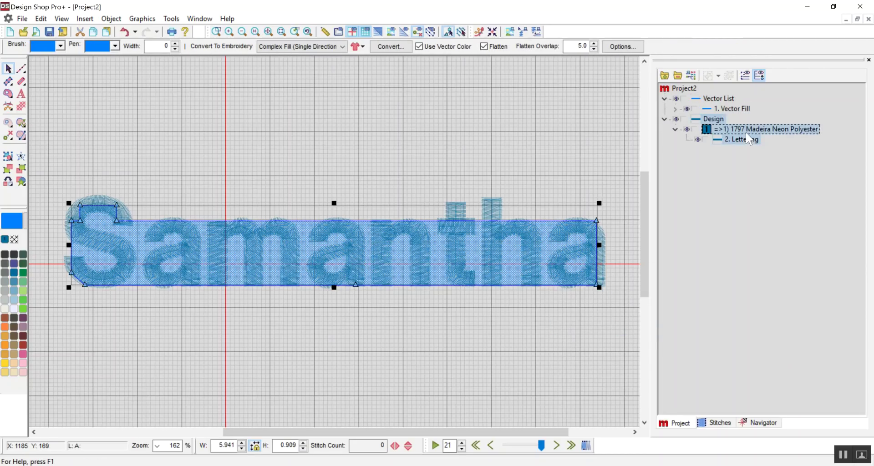
key(ctrl+d)
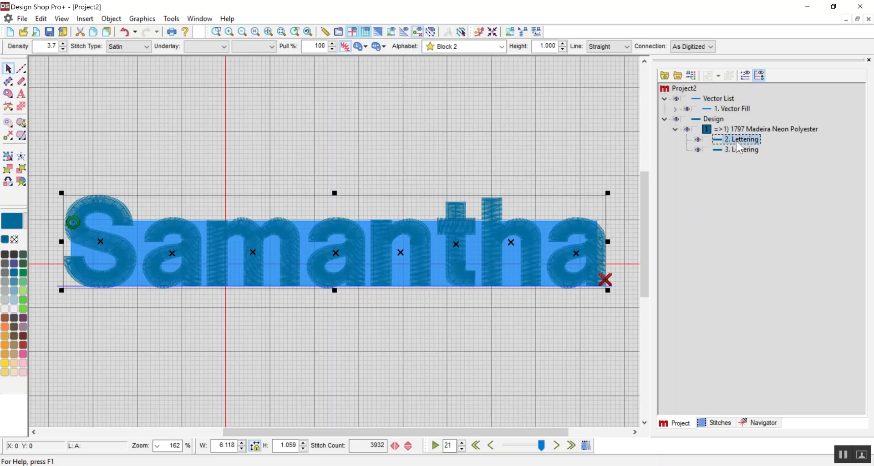
right_click(736, 140)
mouse_move(766, 287)
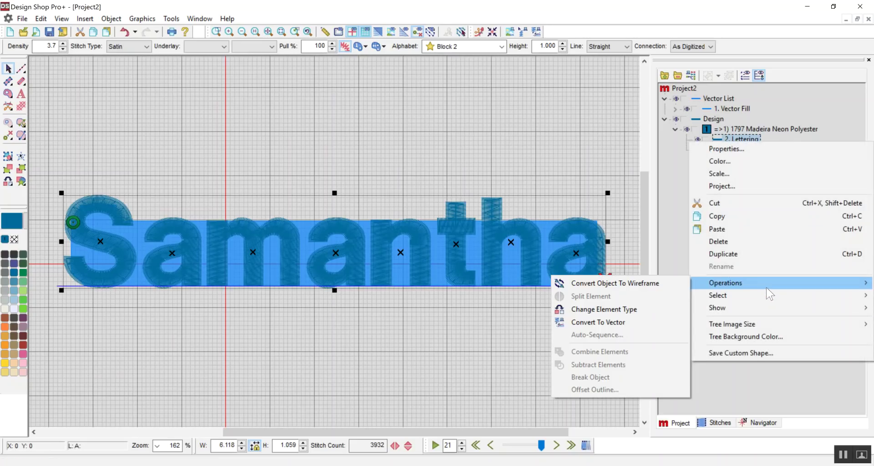
click(633, 326)
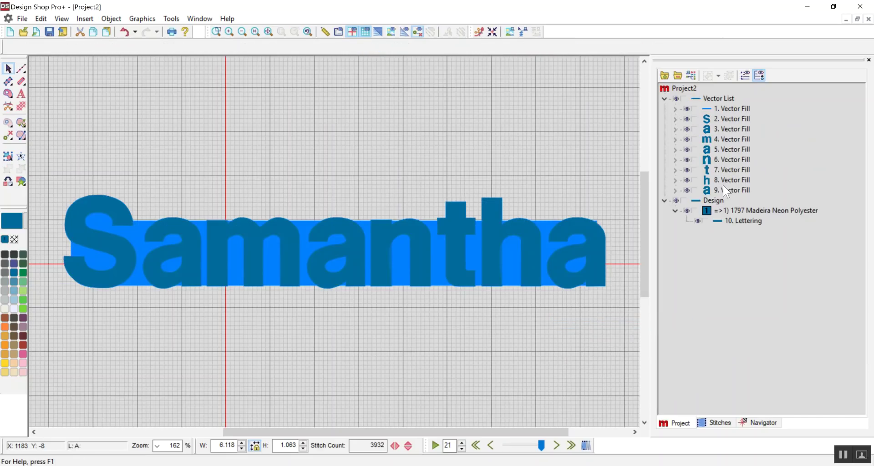
Combine all nine vector fills into one 6.118 × 1.063 in fill and select it
click(719, 107)
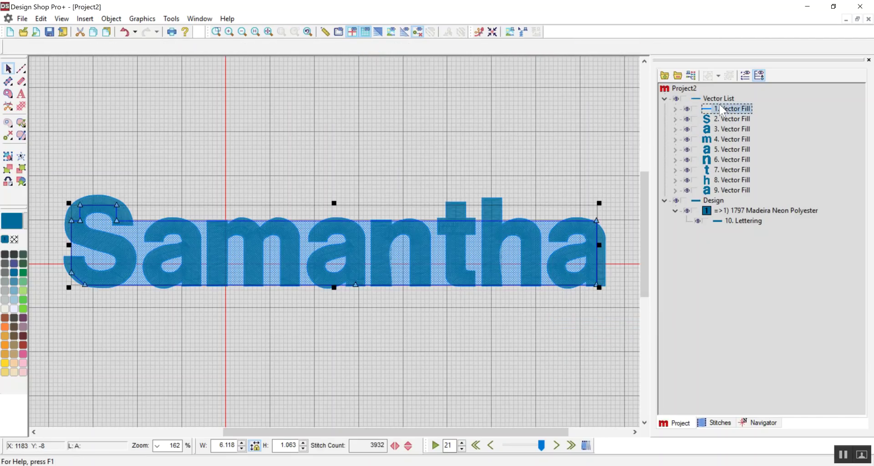
shift+click(720, 188)
right_click(720, 187)
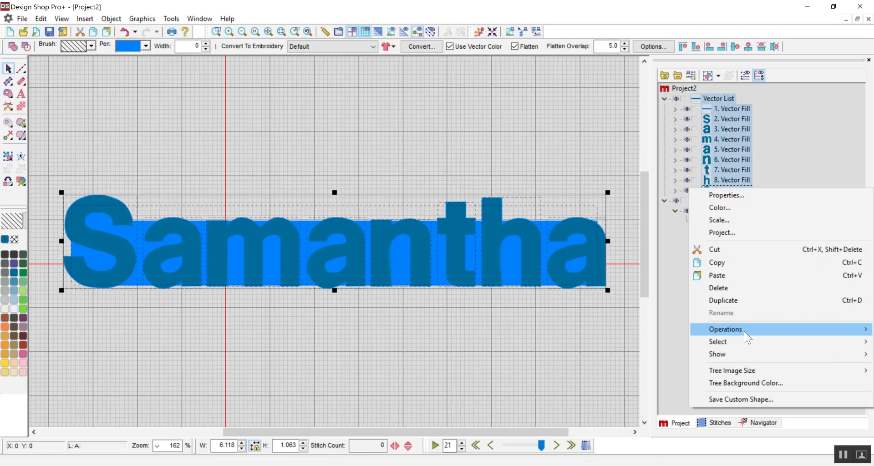
mouse_move(743, 331)
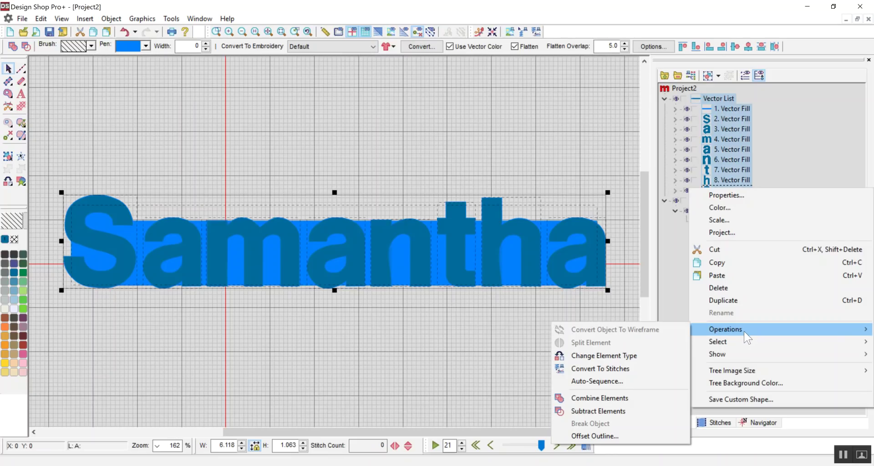
click(623, 402)
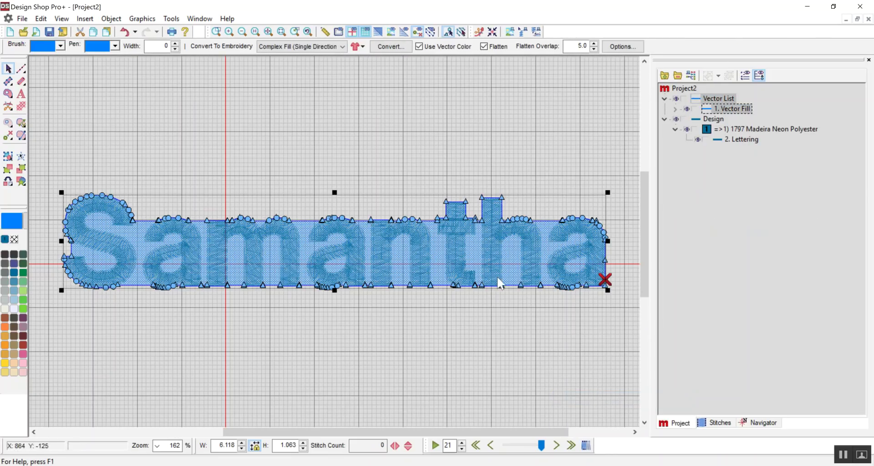
click(402, 113)
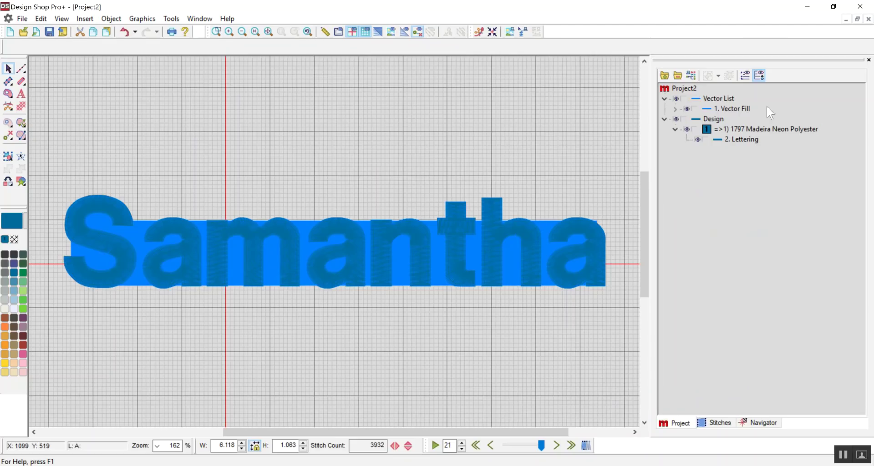
click(730, 111)
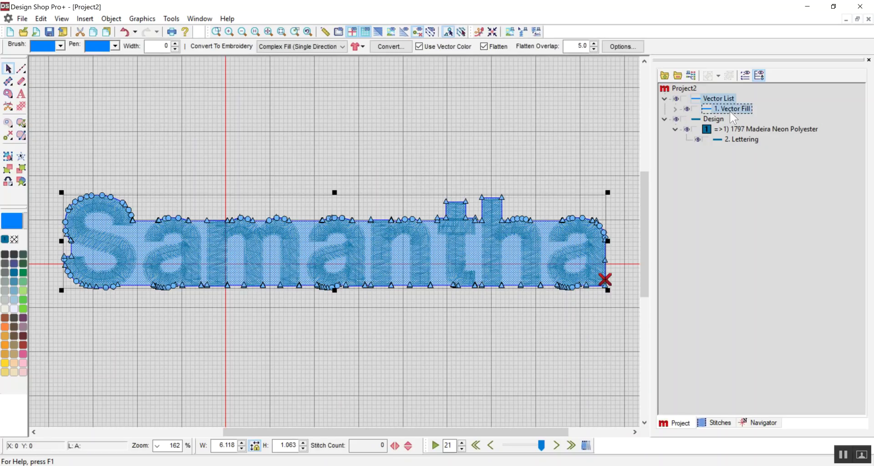
Apply a 2 pt offset outline to the combined fill
click(86, 18)
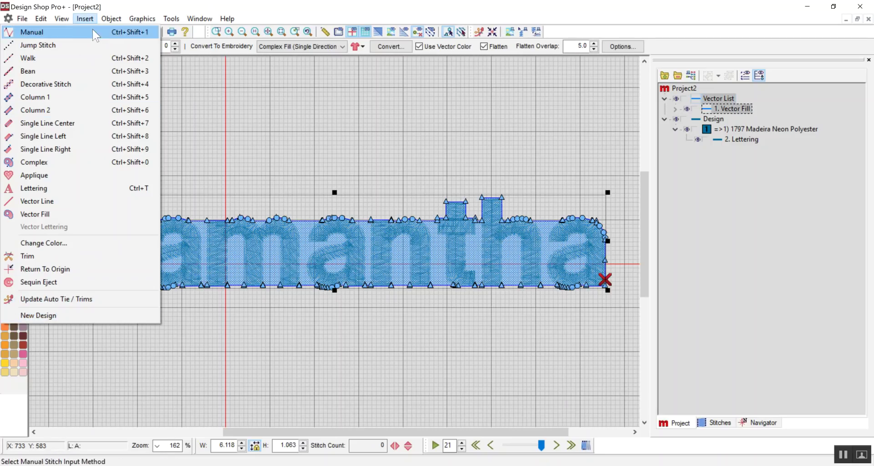
mouse_move(110, 20)
click(100, 294)
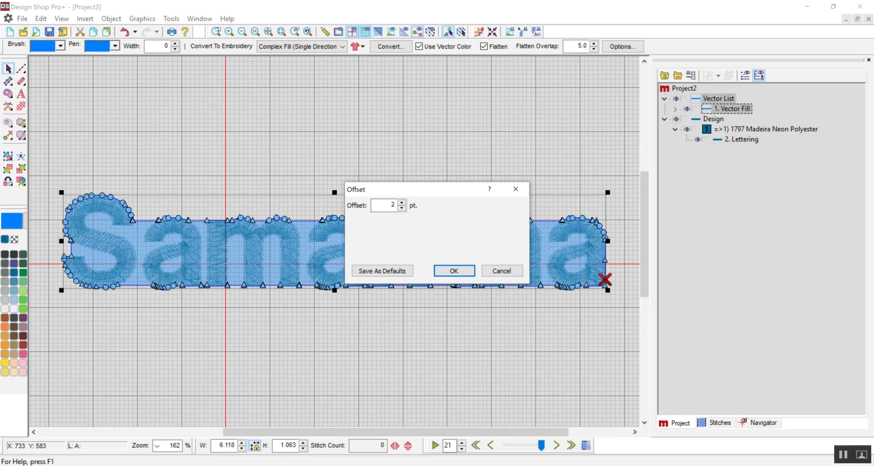
click(461, 272)
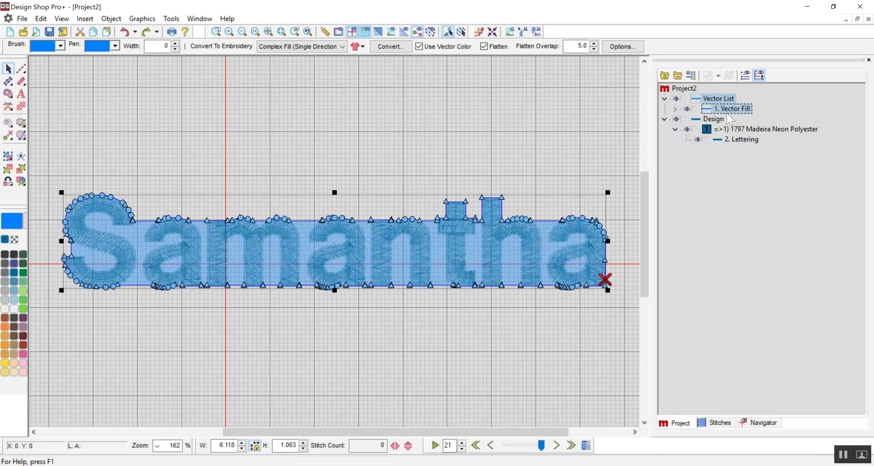
Reapply the offset outline at 20 pt and convert it to a walk-stitch border
click(111, 19)
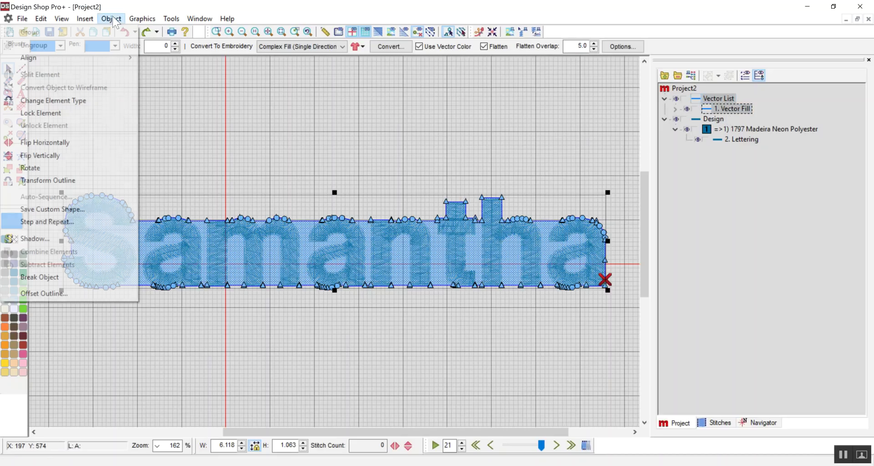
click(115, 295)
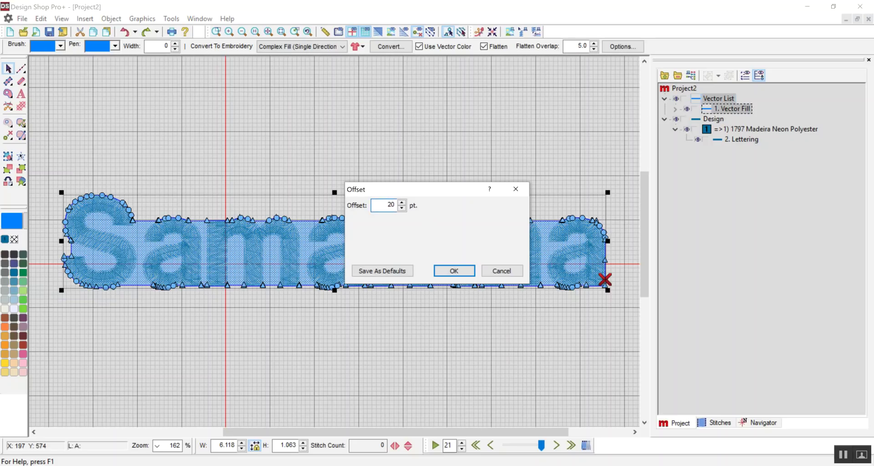
click(450, 270)
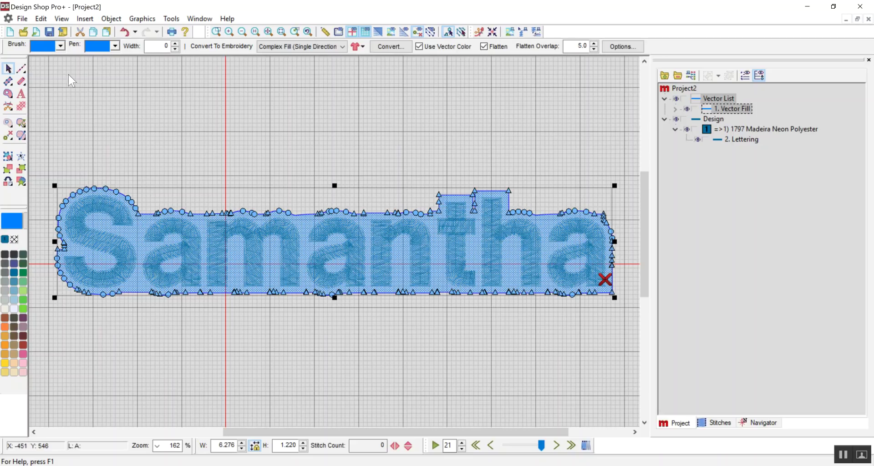
click(22, 69)
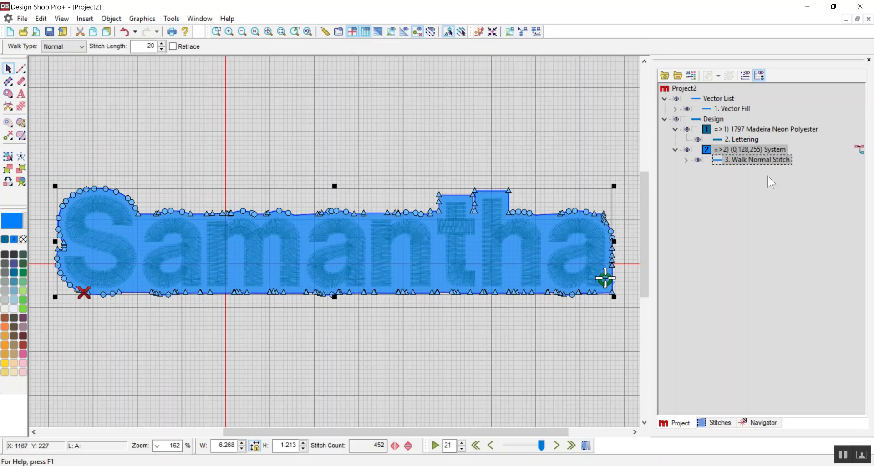
Hide the vector fill artwork behind Samantha and turn off the background grid
click(739, 141)
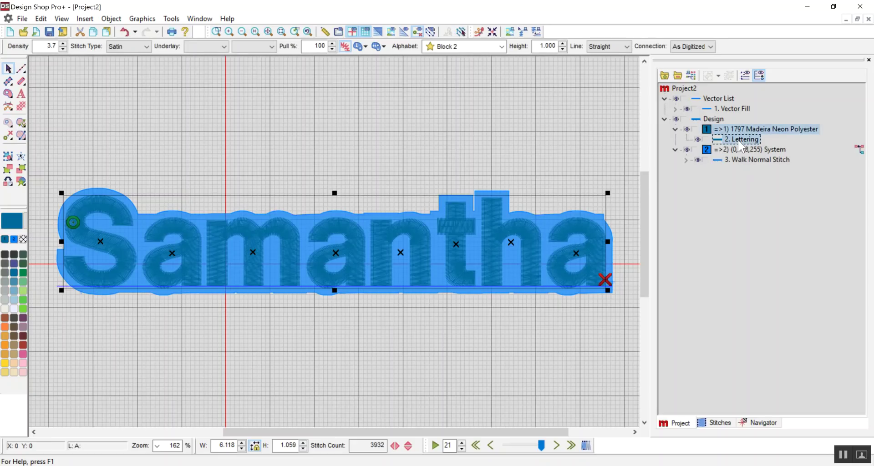
click(687, 109)
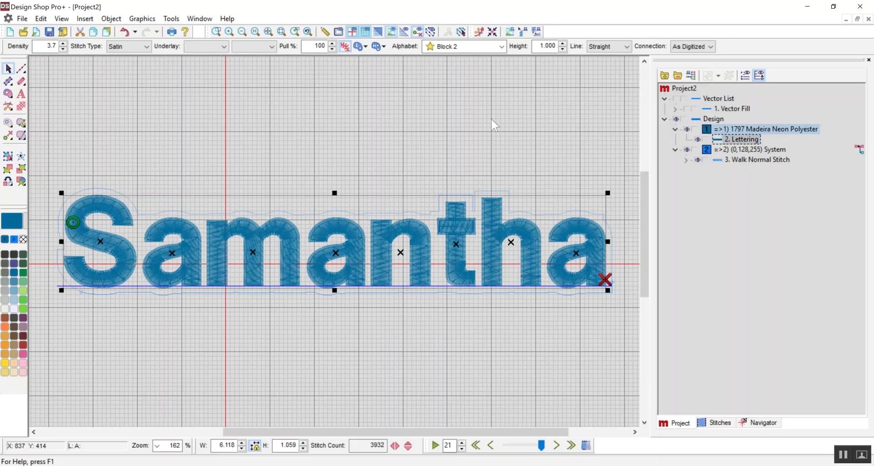
click(471, 117)
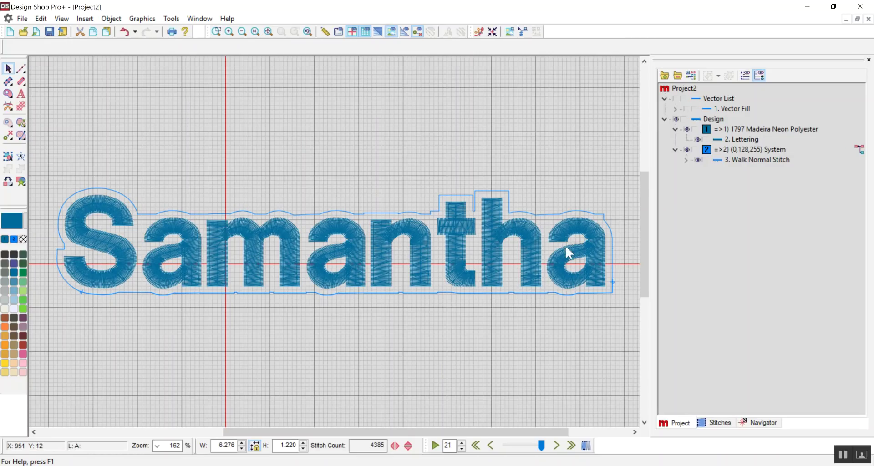
click(722, 109)
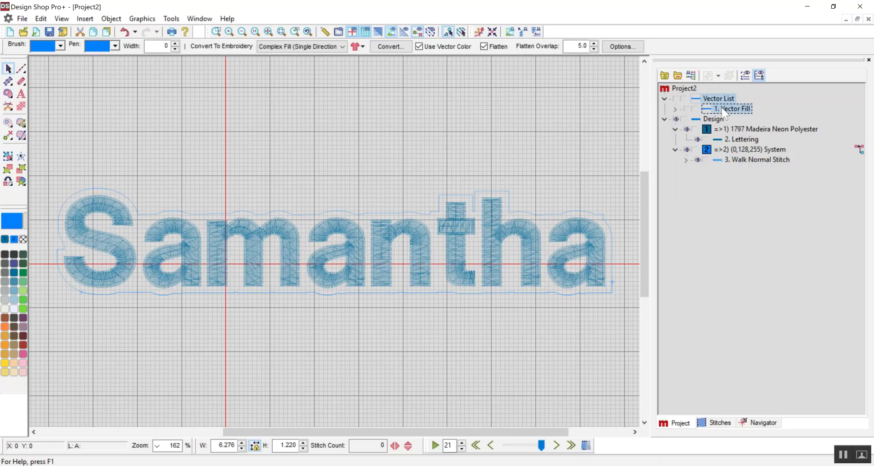
click(675, 99)
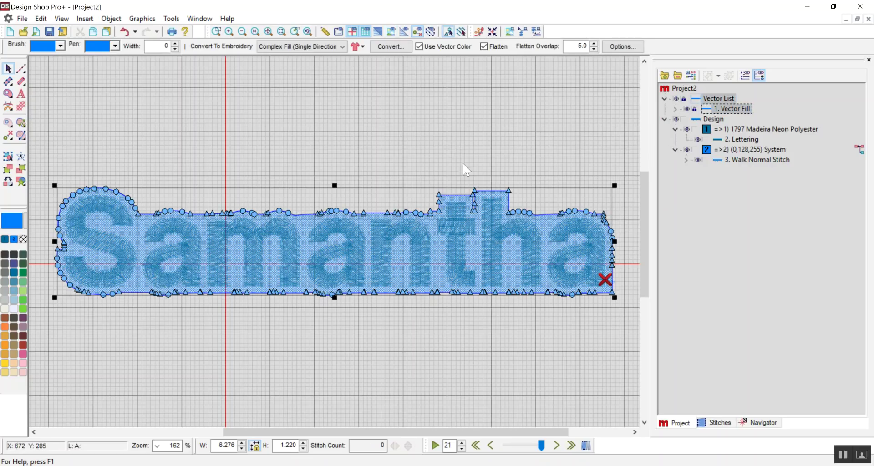
click(686, 109)
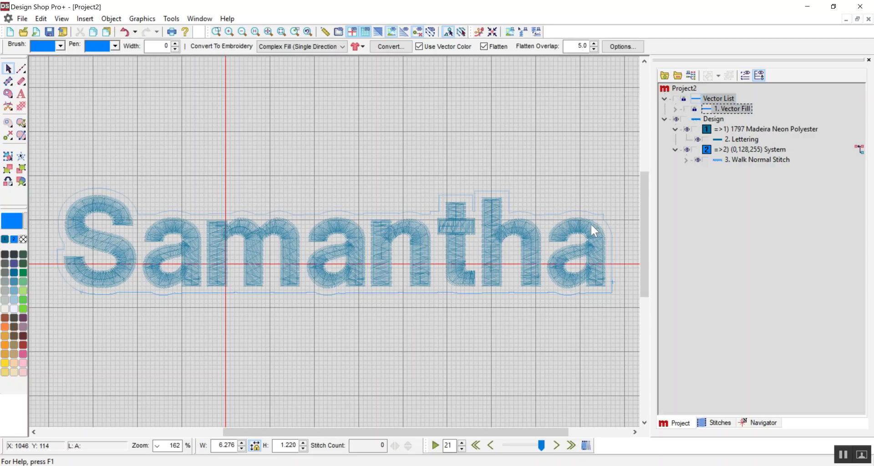
click(367, 32)
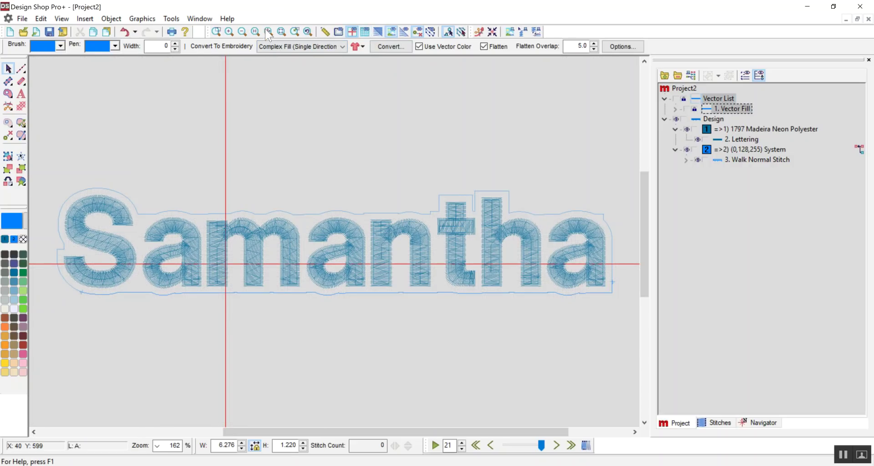
Zoom out, switch to Project1, and select the tab's vector fills 3 through 5
click(242, 32)
click(241, 32)
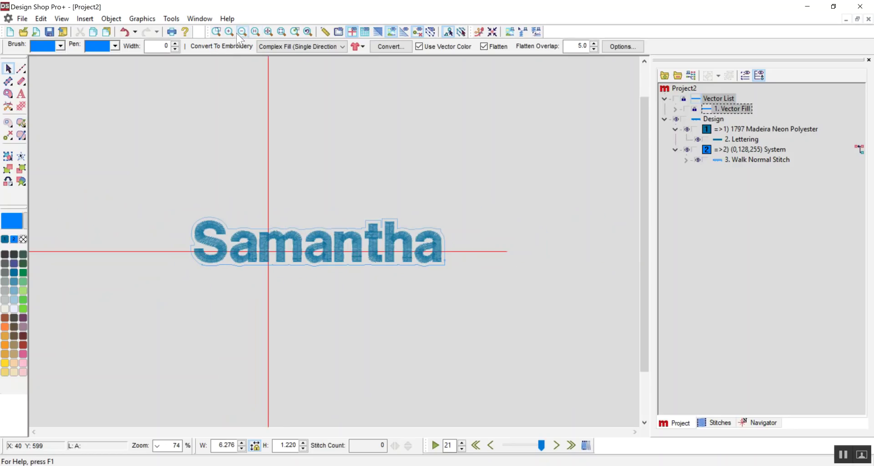
click(199, 18)
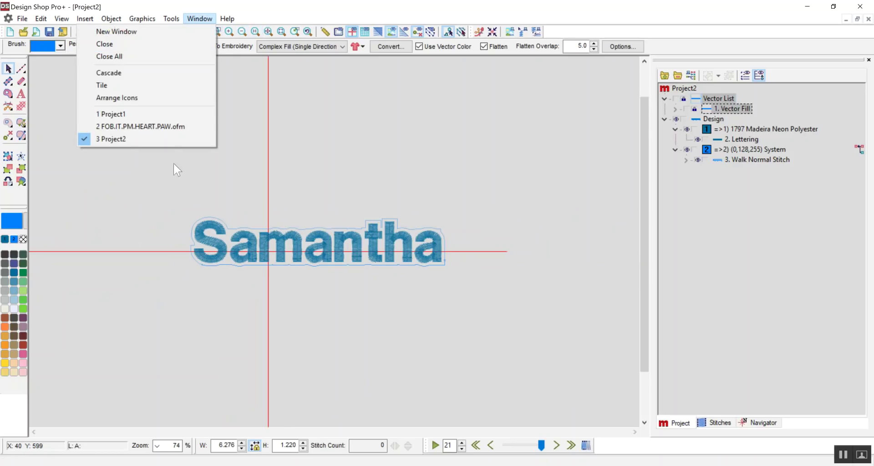
click(145, 114)
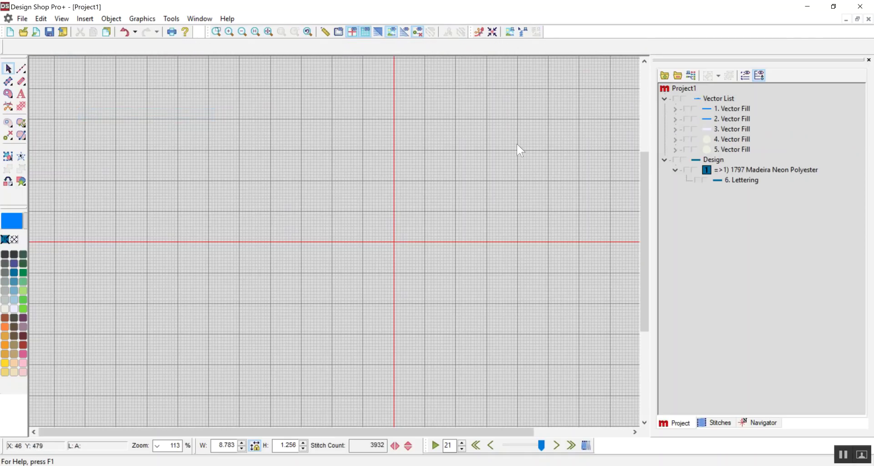
click(720, 127)
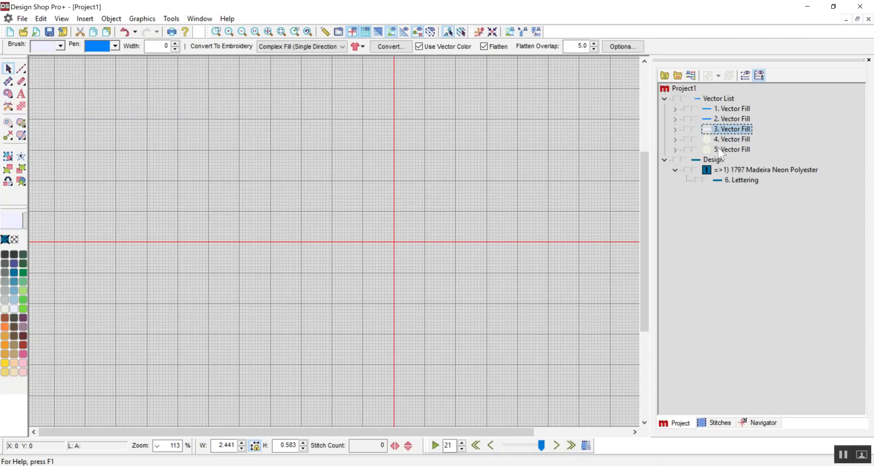
shift+click(718, 148)
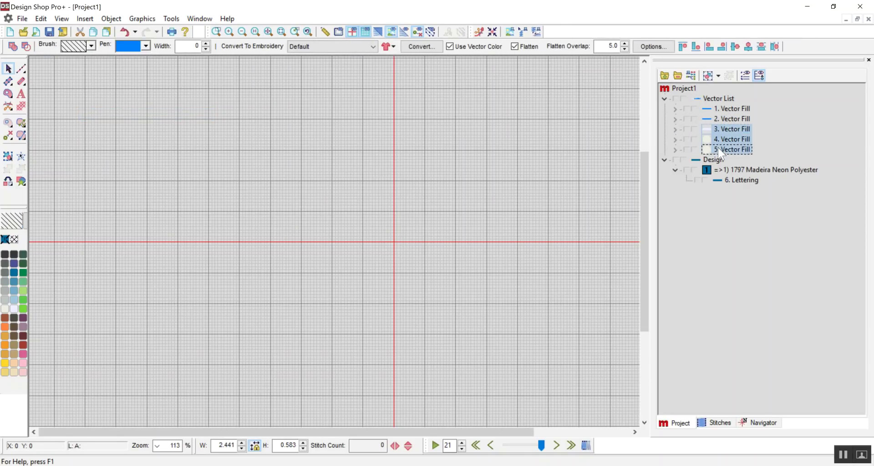
Back in Project2, show the vector fills, hide the first fill, and select the second
click(208, 15)
click(187, 137)
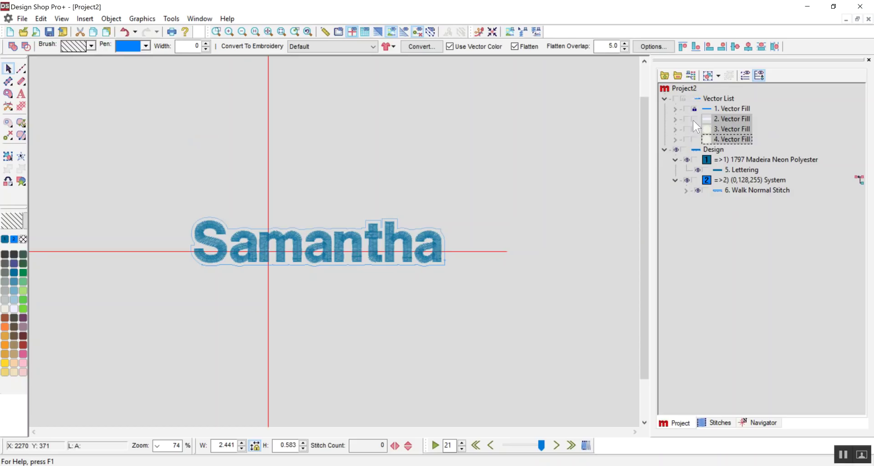
click(676, 99)
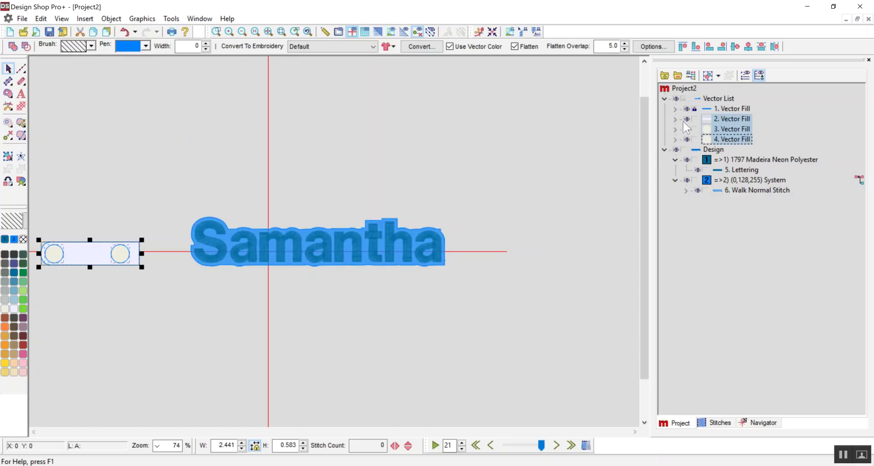
click(686, 109)
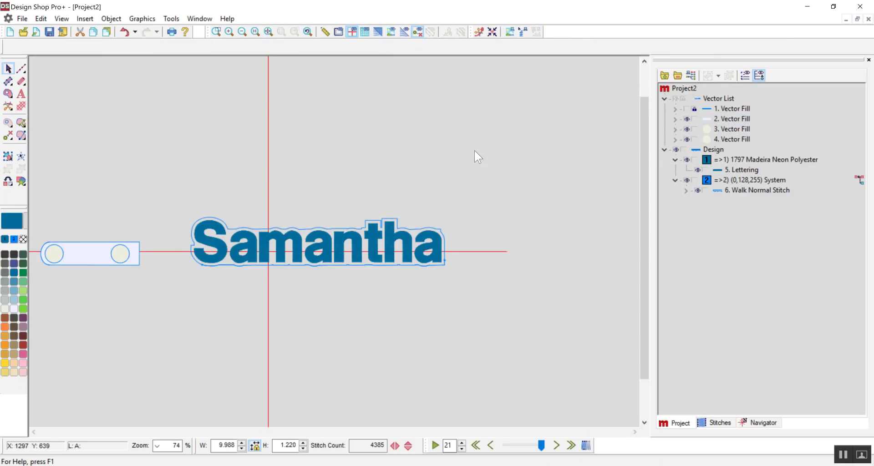
click(727, 120)
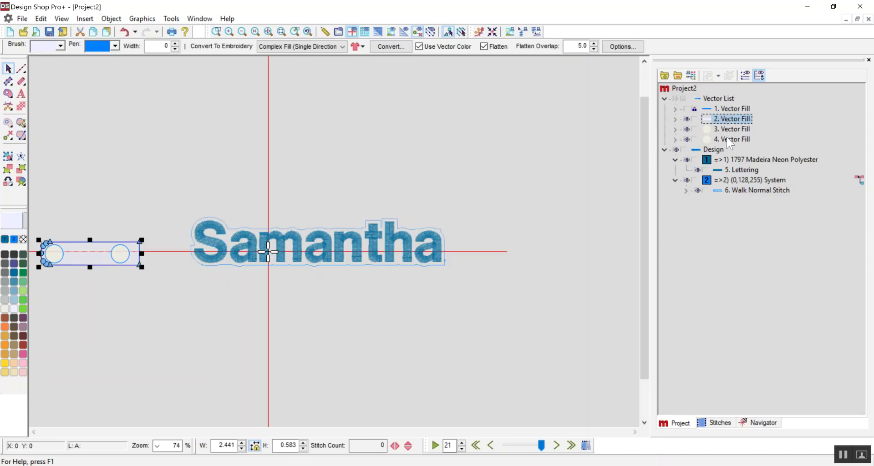
Move tab fills 2–4 against the lettering, then centre the design, unlocking the locked fill
shift+click(726, 139)
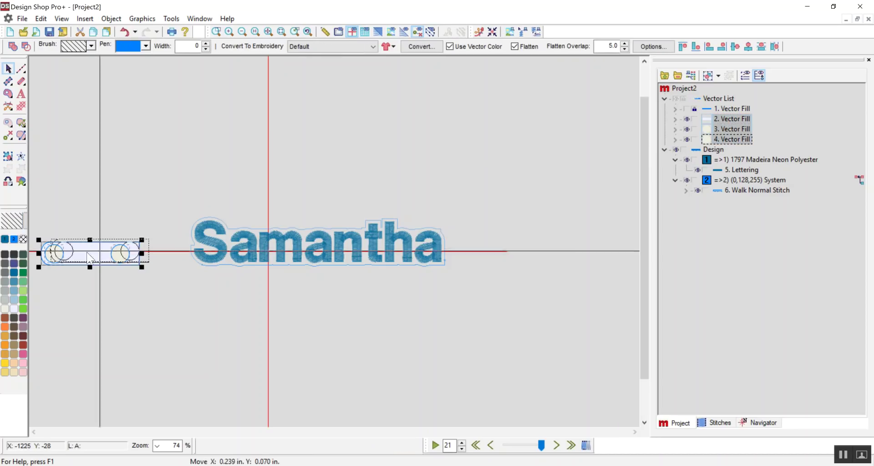
drag(89, 258, 126, 249)
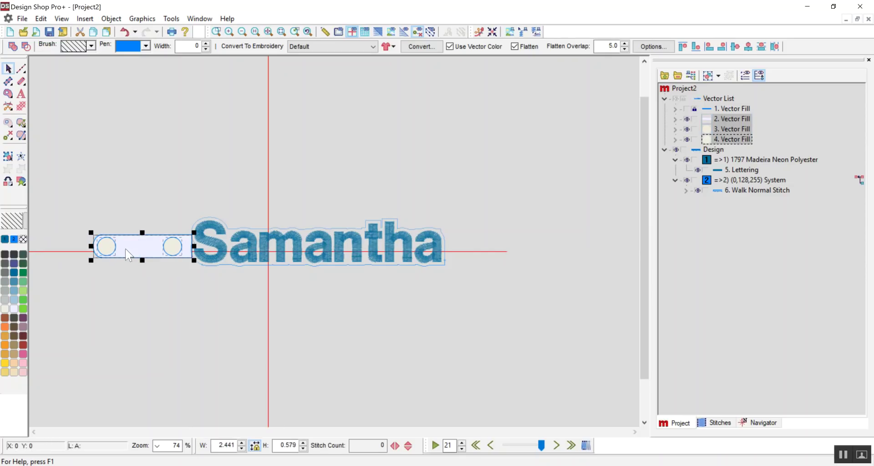
click(409, 145)
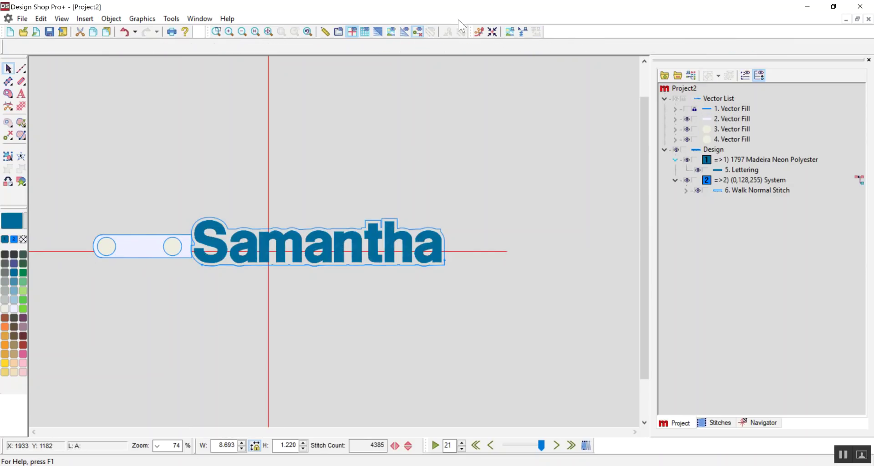
click(493, 32)
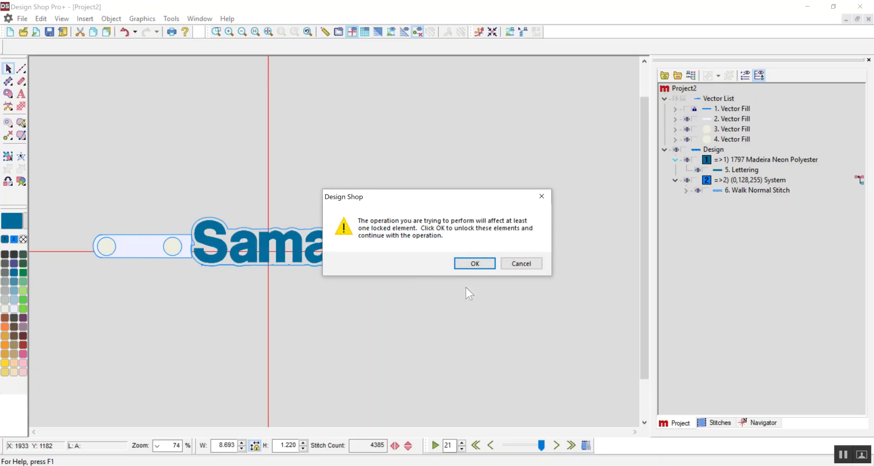
click(475, 263)
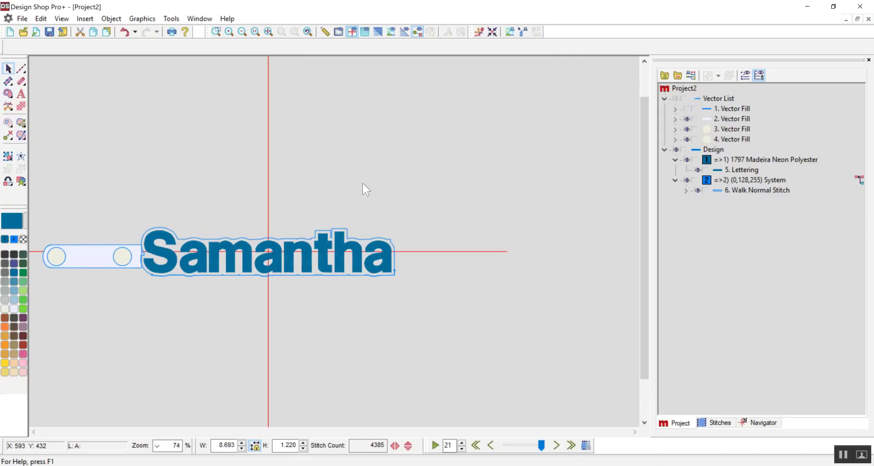
Zoom into the tab and create a walk stitch along its outline
click(216, 33)
drag(39, 227, 243, 316)
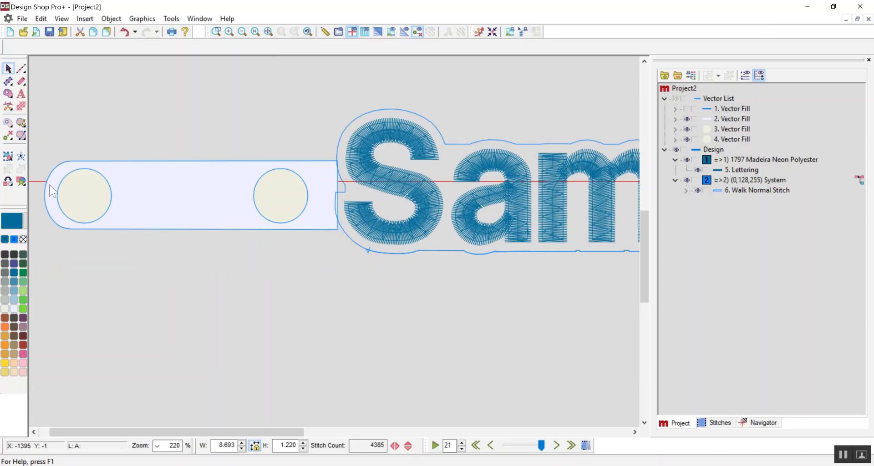
click(320, 173)
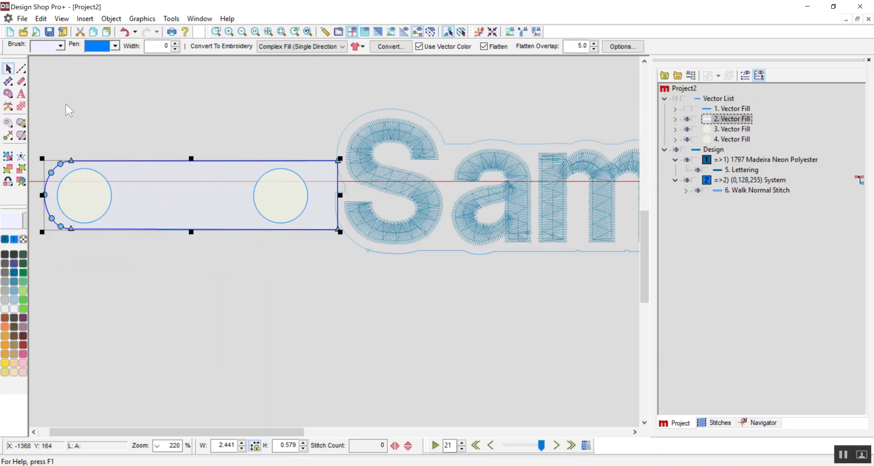
click(21, 69)
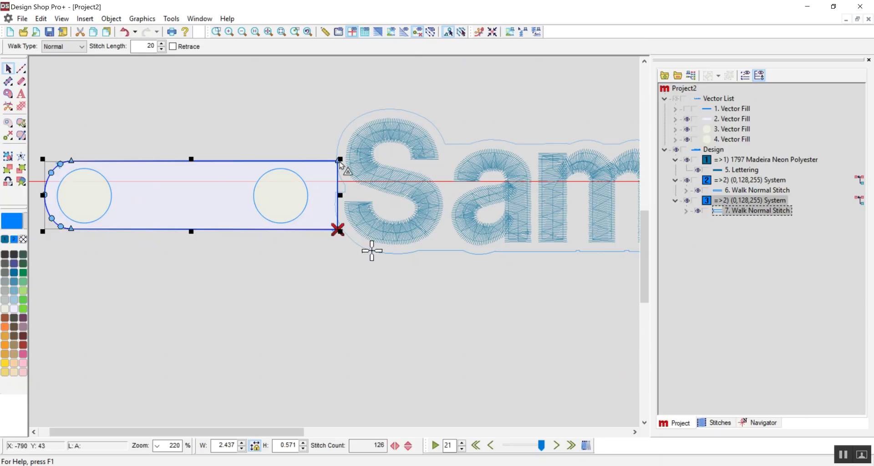
Open and split the tab outline, delete its short right edge, and hide the vectors
click(8, 181)
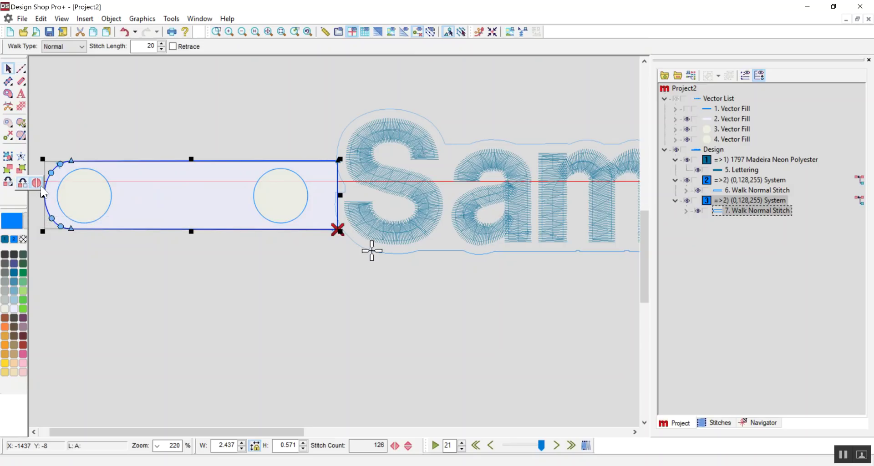
click(36, 182)
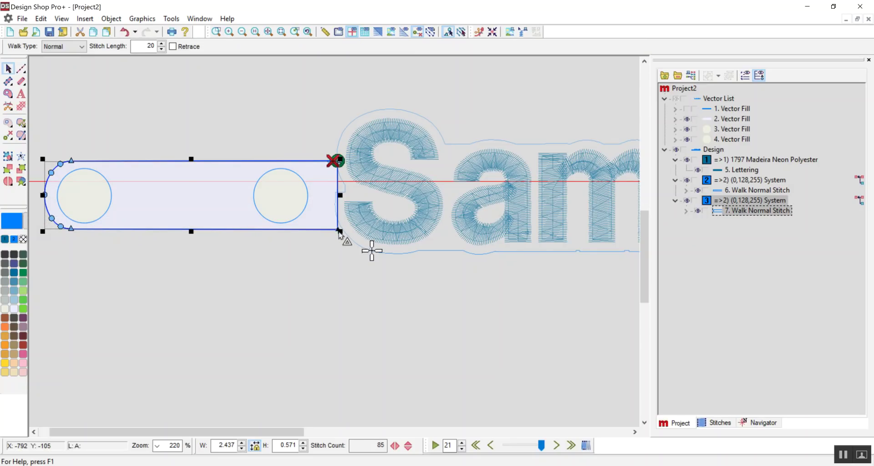
click(8, 181)
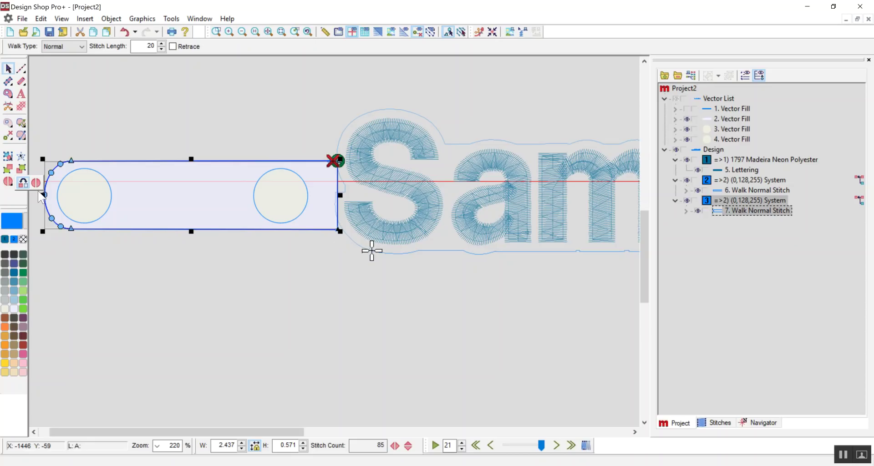
click(23, 183)
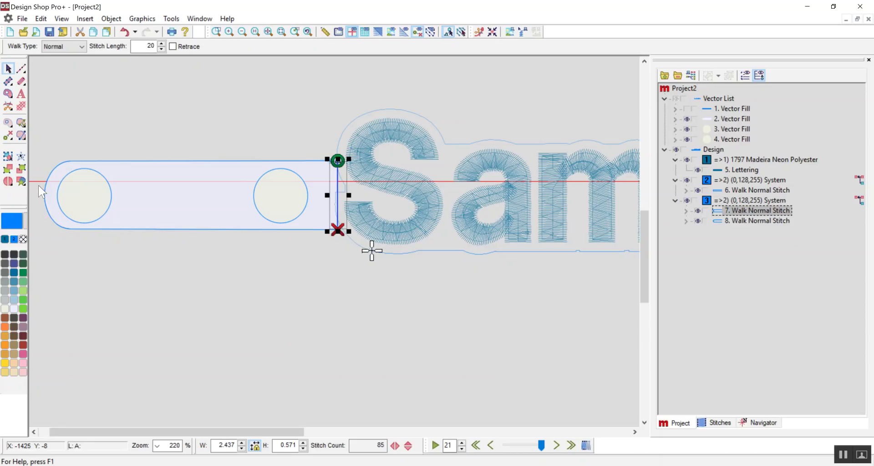
click(729, 222)
click(732, 213)
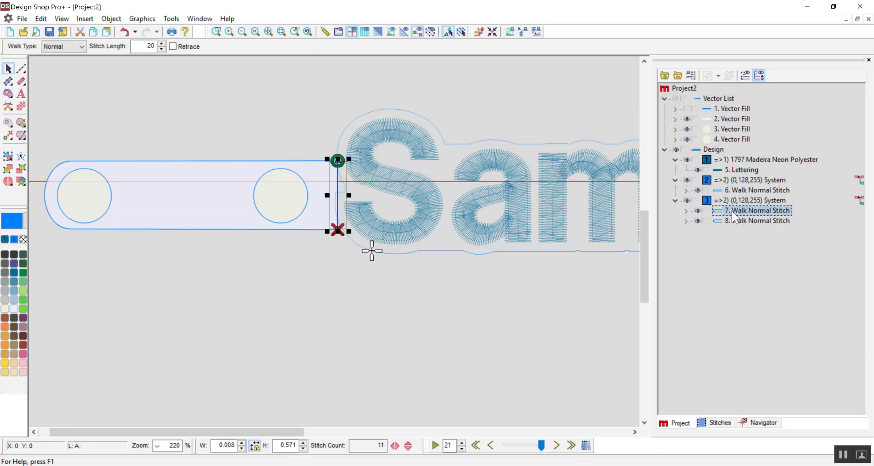
key(Delete)
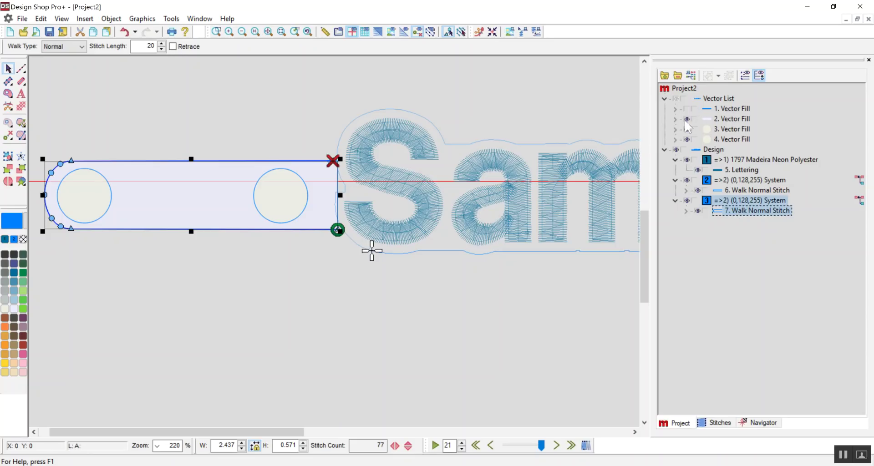
click(676, 98)
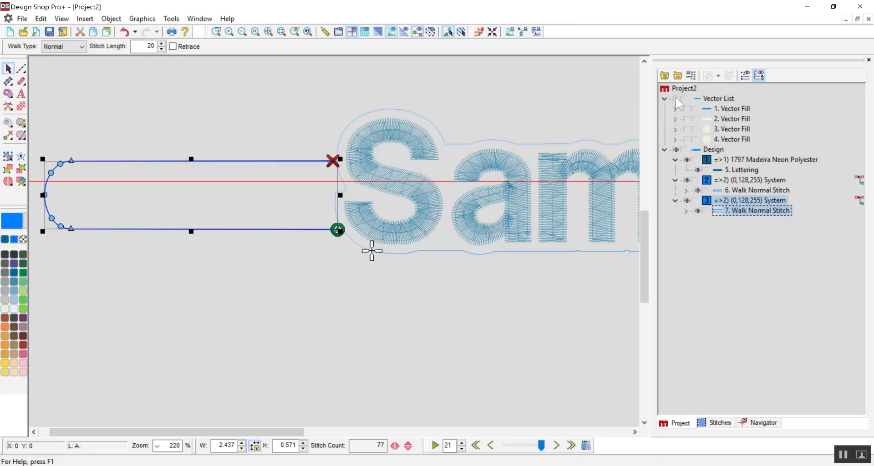
click(443, 108)
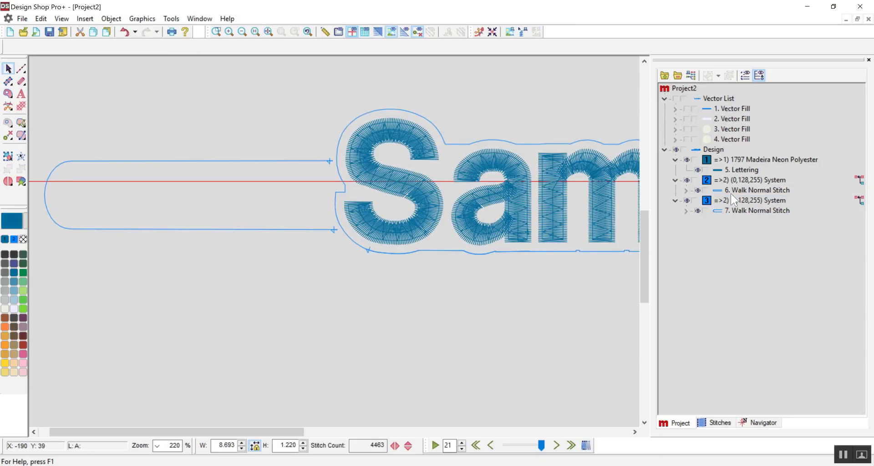
Nudge the tab's walk outline slightly right toward the lettering border
click(728, 210)
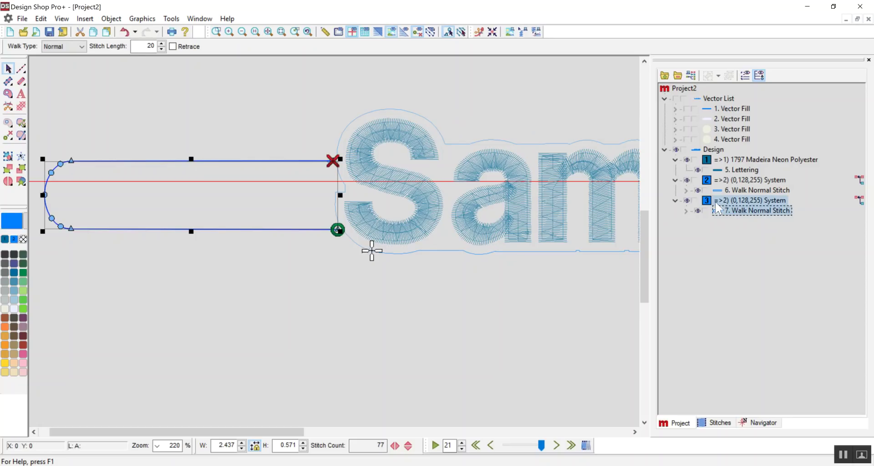
click(728, 190)
click(729, 211)
drag(221, 187, 226, 187)
click(174, 106)
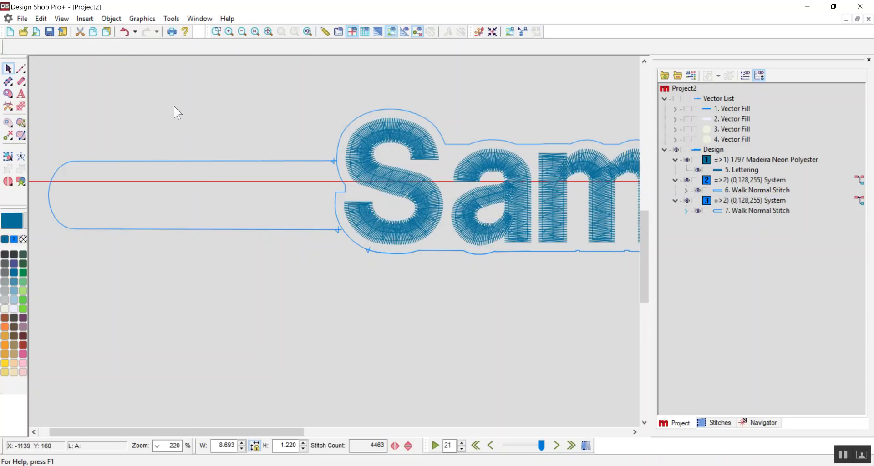
Zoom in and move the tab outline's start point onto the lettering's border stitching
click(217, 31)
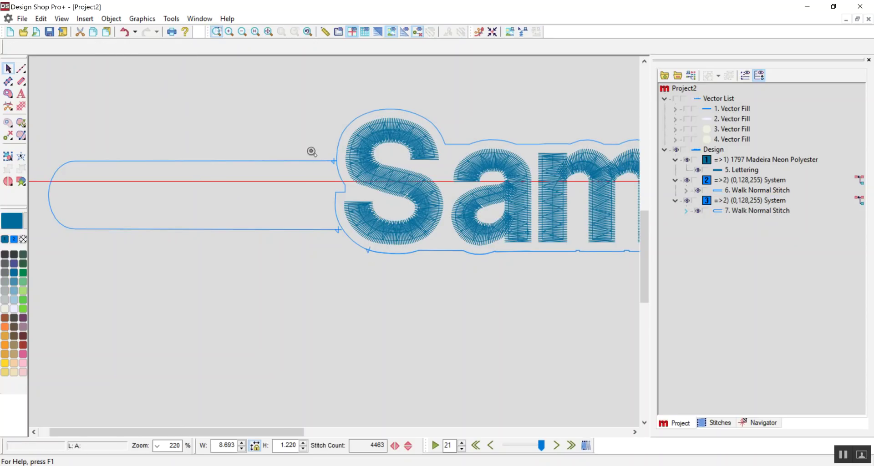
drag(310, 150, 372, 180)
click(205, 194)
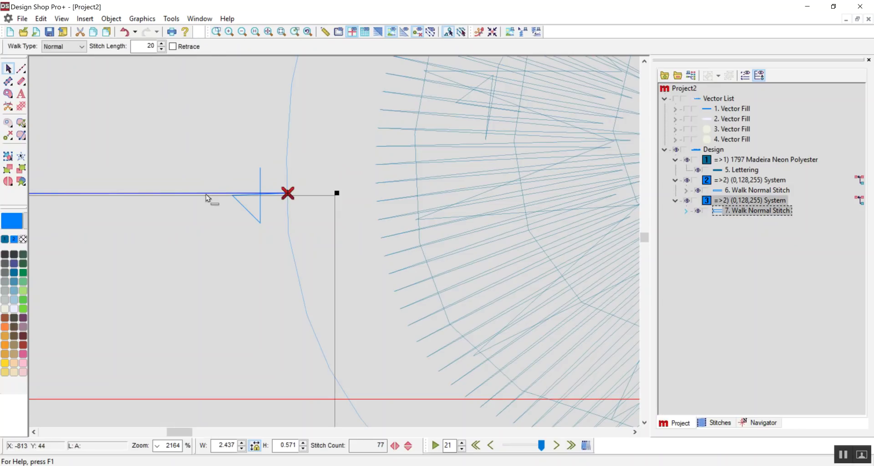
scroll(286, 194, down, 1)
scroll(287, 196, down, 6)
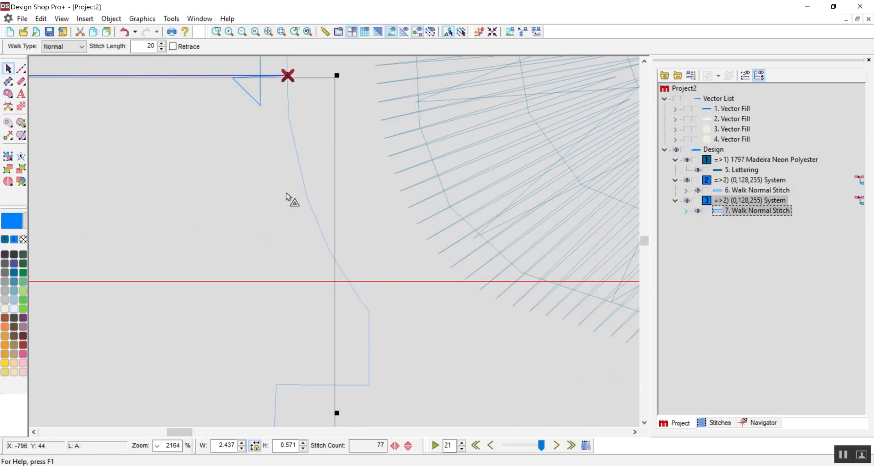
scroll(287, 197, up, 2)
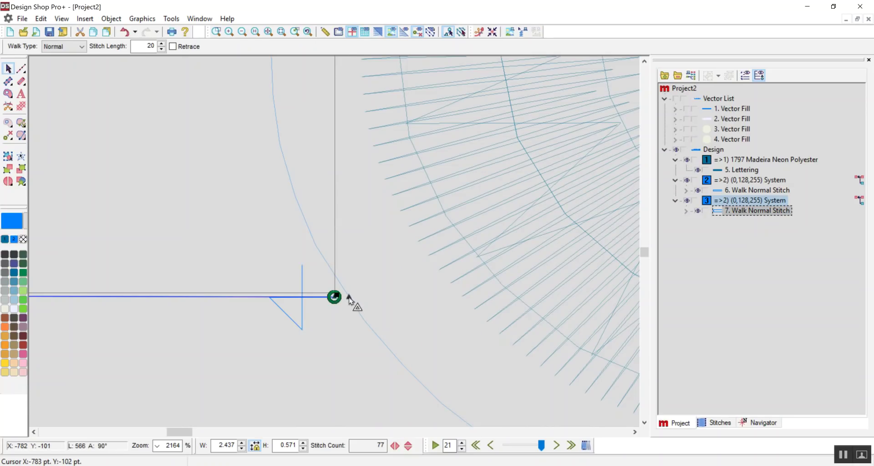
click(349, 299)
click(268, 31)
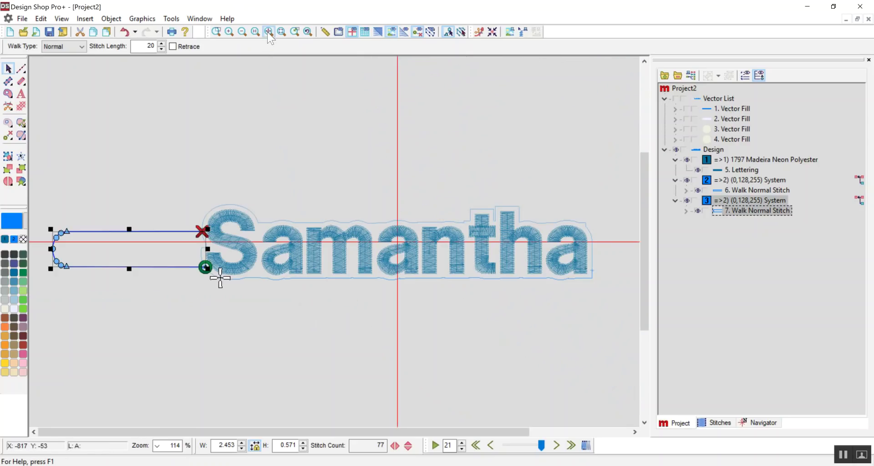
Zoom in on the tab join and move the tab's walk outline ahead of the lettering border in sewing order
click(382, 182)
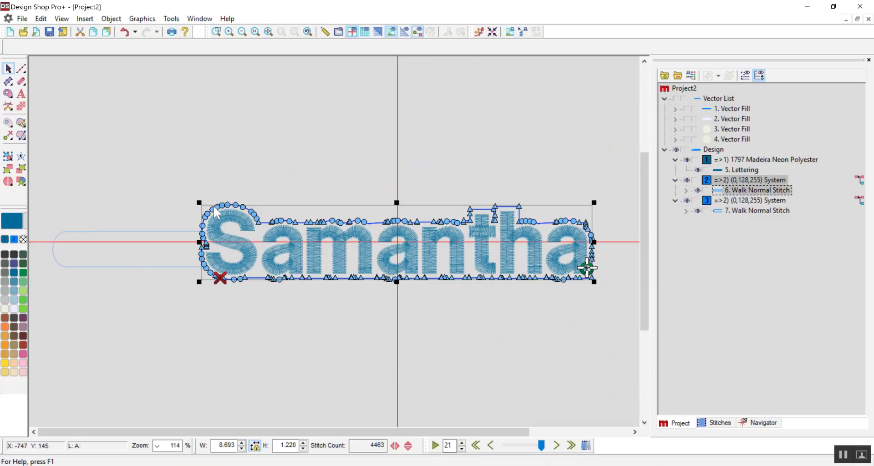
click(215, 209)
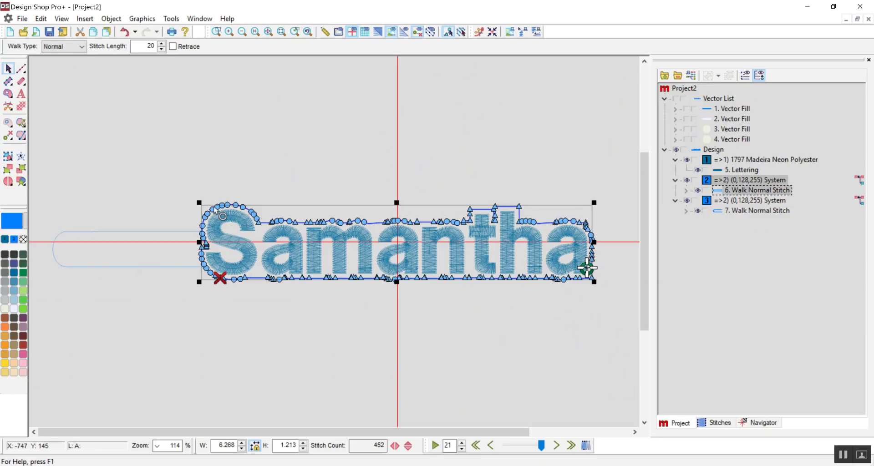
click(216, 32)
drag(164, 212, 244, 326)
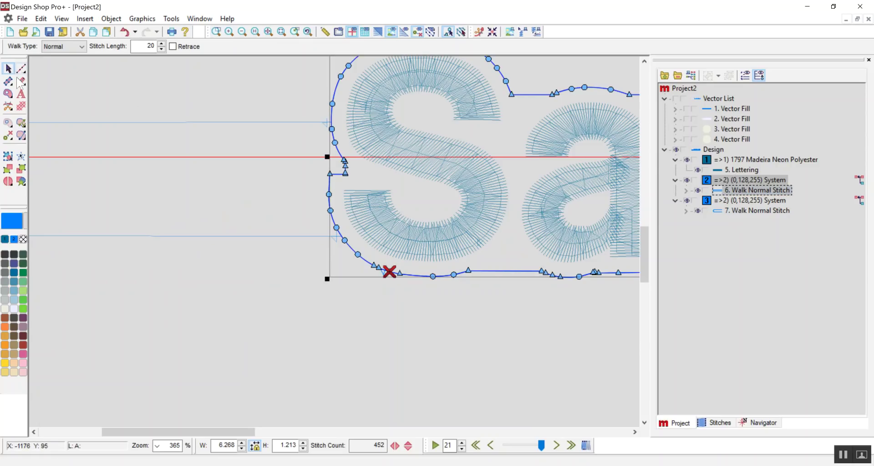
click(728, 212)
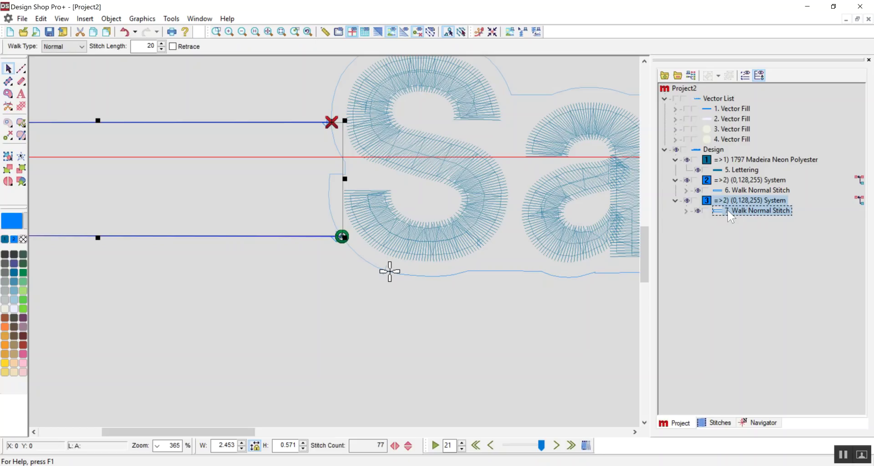
drag(729, 208, 731, 179)
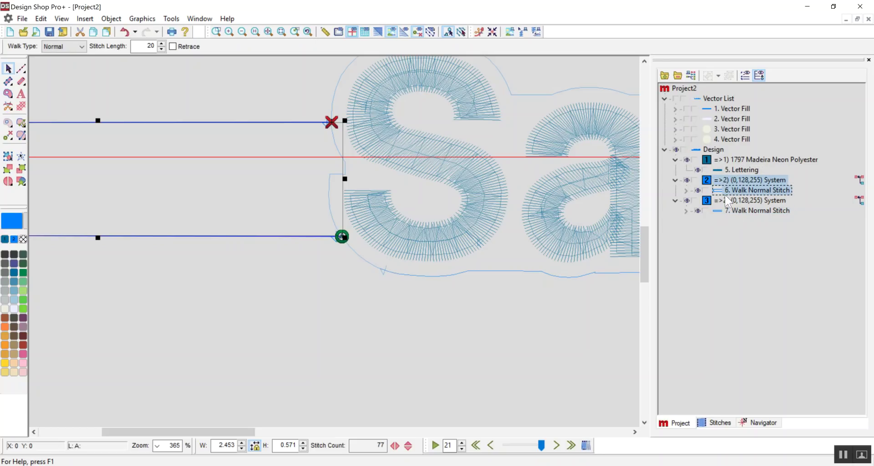
Set object 7's exit point on its left edge, where the tab line meets the lettering outline
click(720, 211)
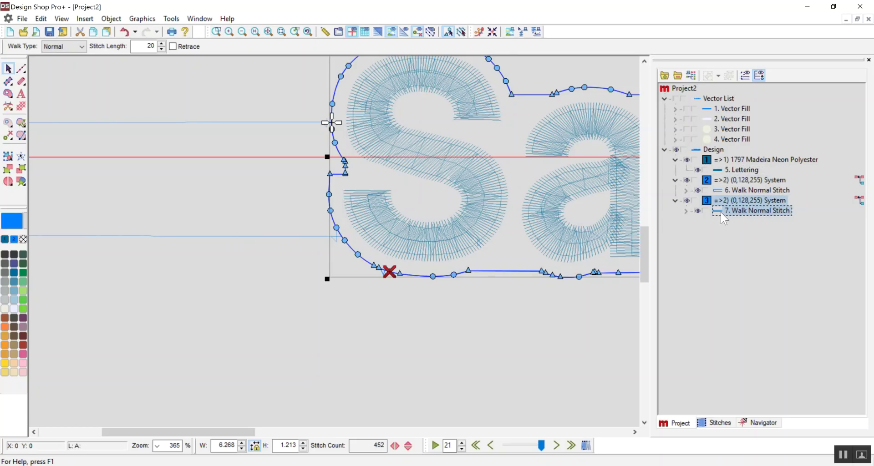
click(8, 135)
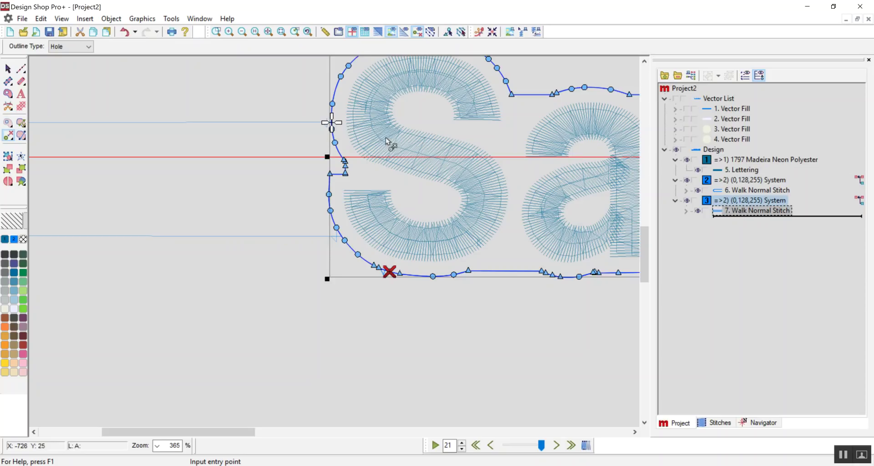
click(331, 122)
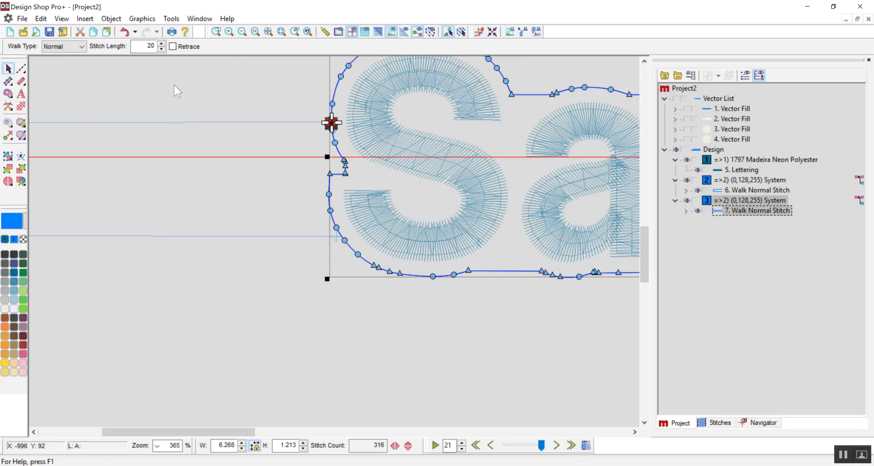
click(369, 361)
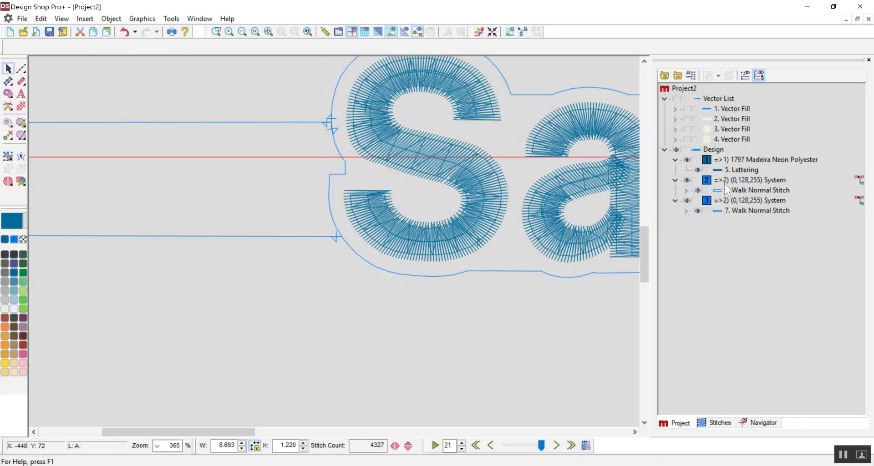
Merge outline 7 into outline 6's colour group and set the group's tie-in and tie-off types to Style 1
click(857, 201)
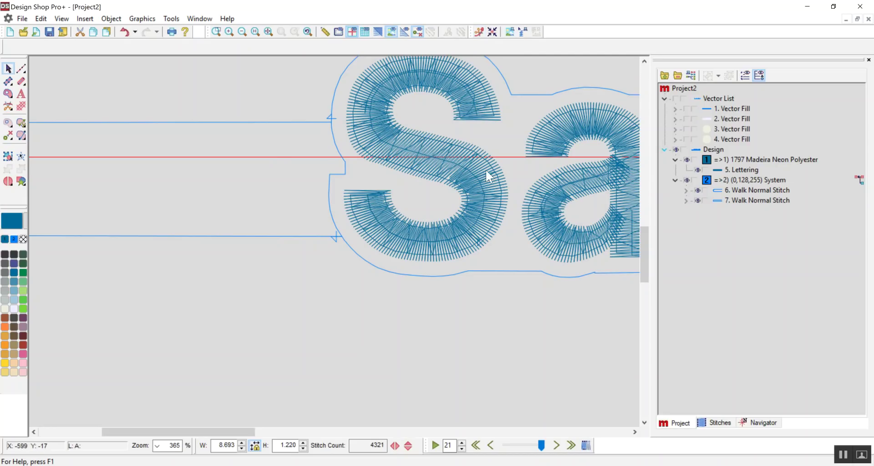
click(711, 182)
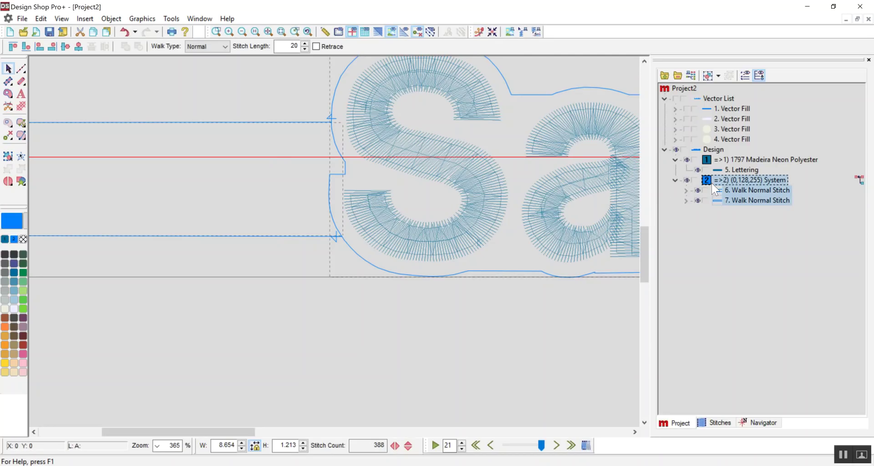
right_click(712, 183)
click(717, 190)
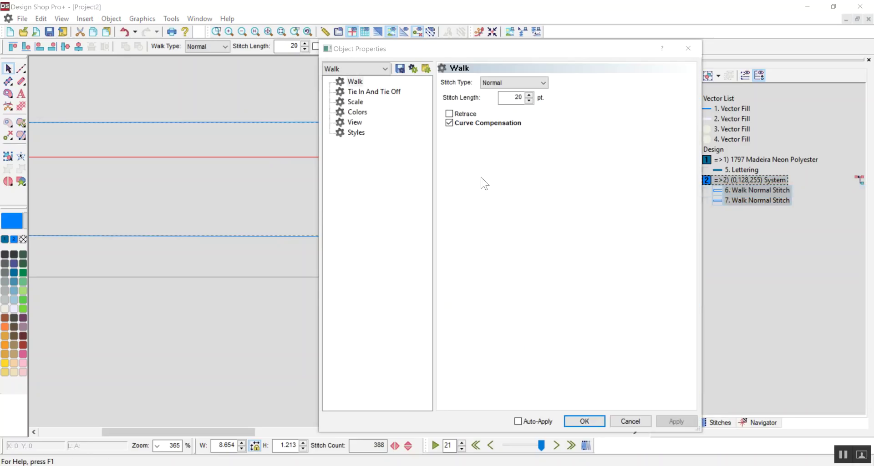
click(374, 92)
click(518, 119)
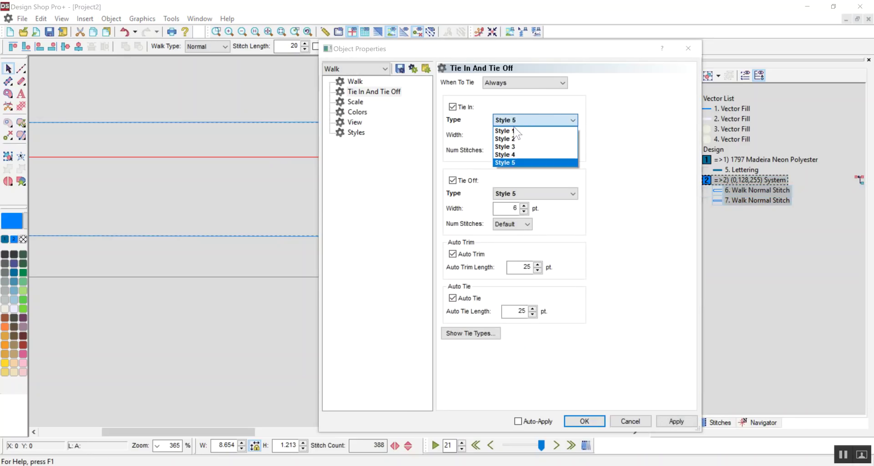
click(515, 131)
click(511, 194)
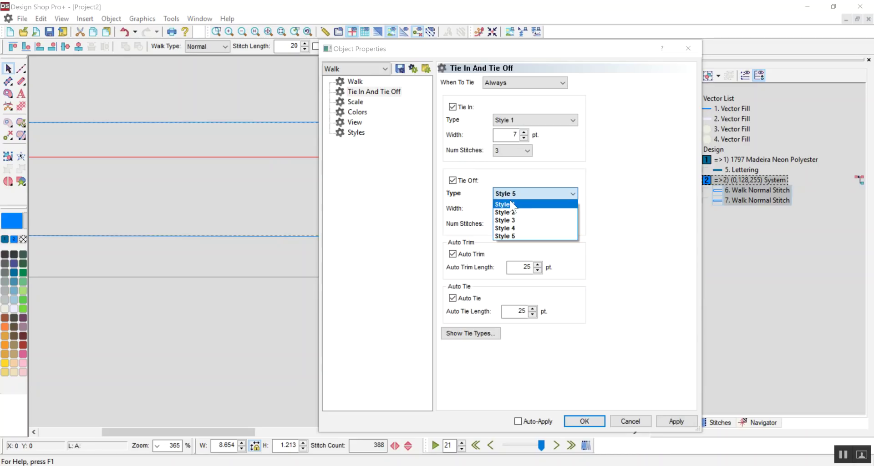
click(512, 204)
click(665, 416)
click(575, 424)
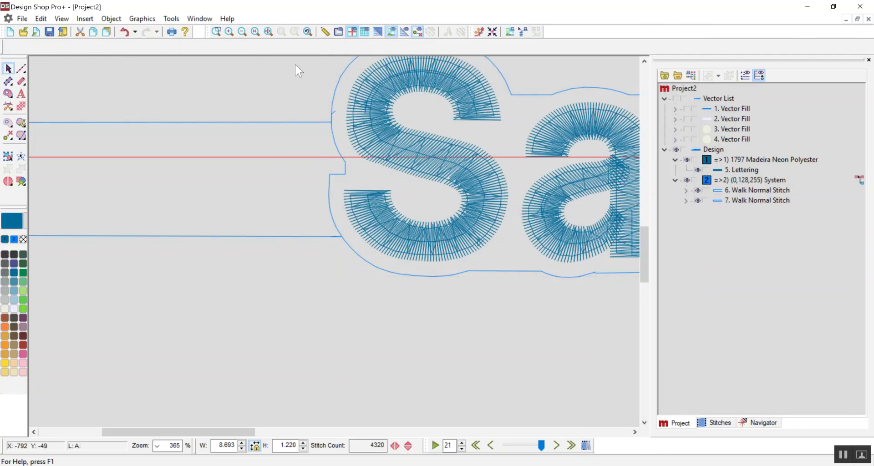
Zoom out to the whole name design, briefly show Vector Fill 3 and 4, then select the lettering
click(268, 32)
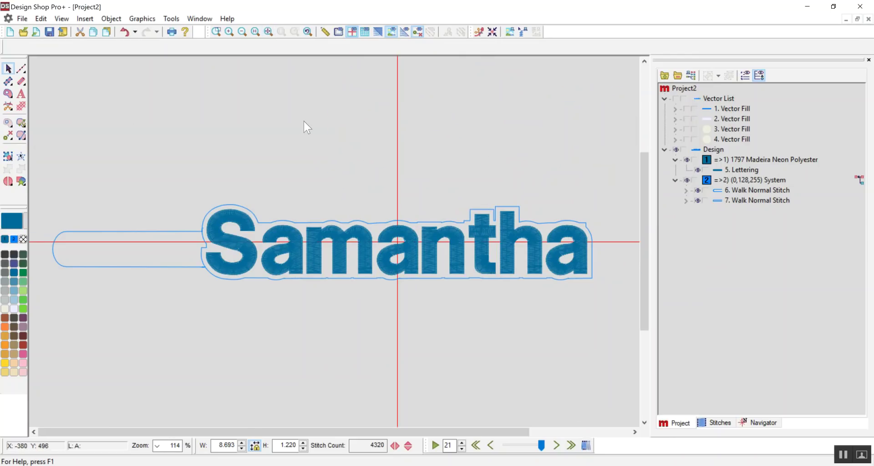
click(686, 129)
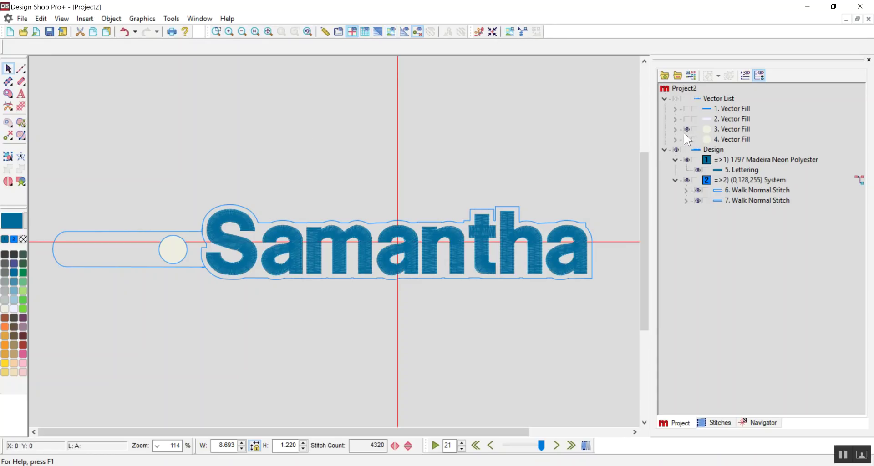
click(685, 138)
click(686, 139)
click(687, 129)
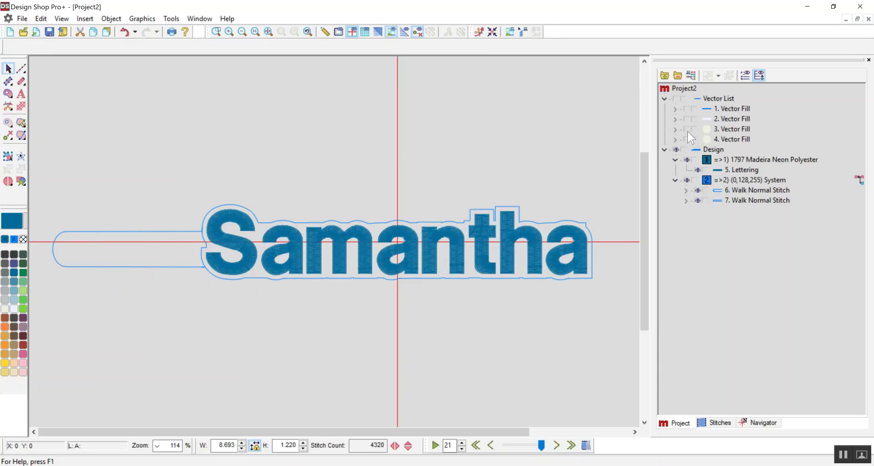
click(739, 169)
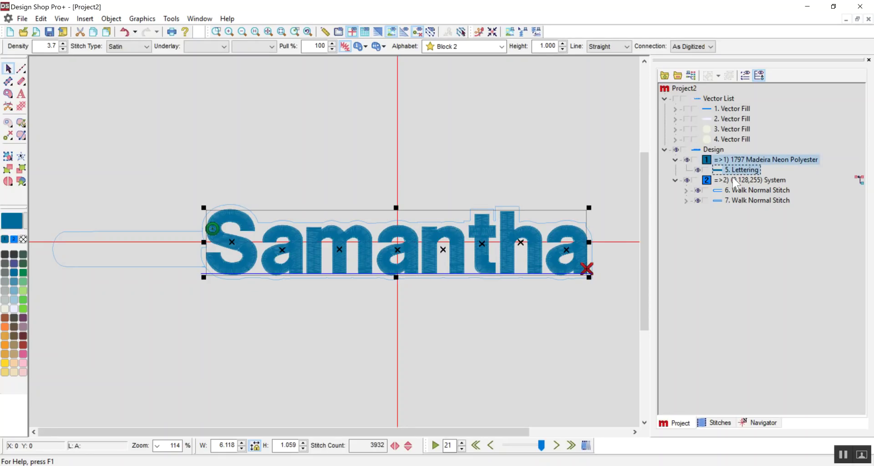
Move the walk-outline colour group ahead of the lettering in stitch order and check the outline alone
click(735, 181)
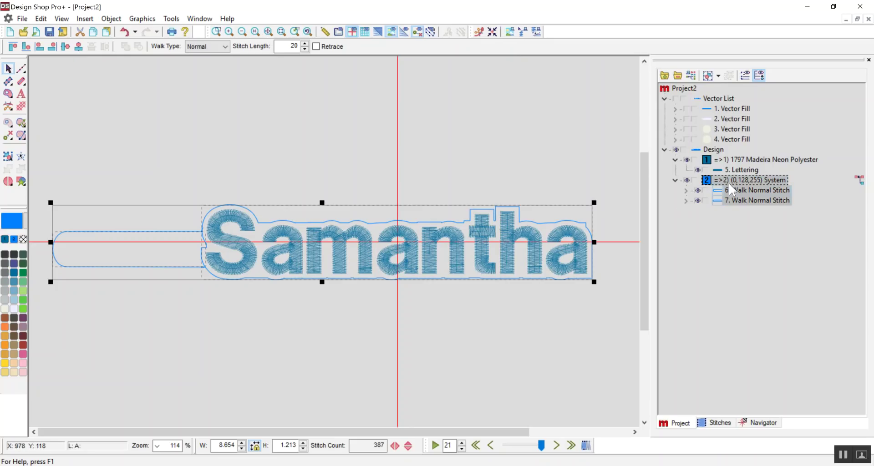
drag(730, 186, 730, 156)
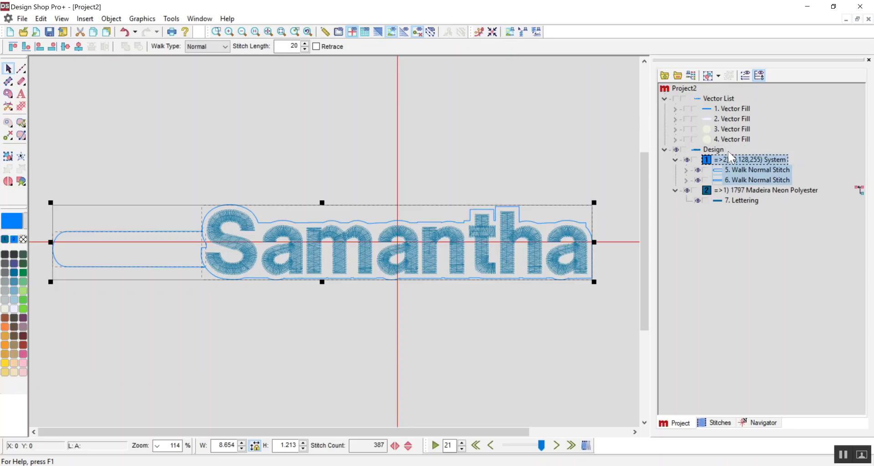
click(687, 191)
click(483, 128)
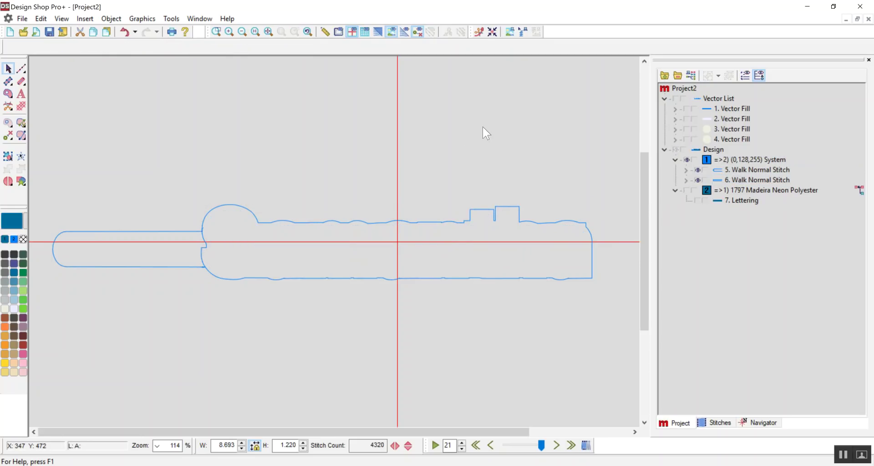
click(686, 190)
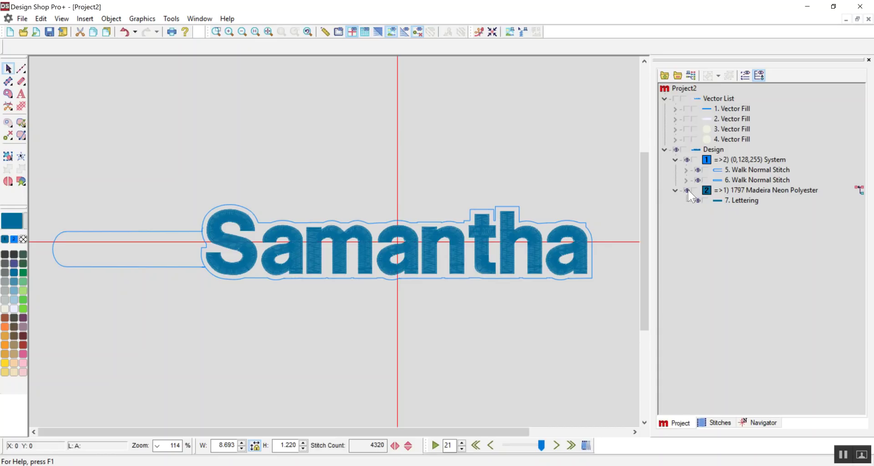
Paste a copy of the walk-outline group after the lettering group
click(730, 163)
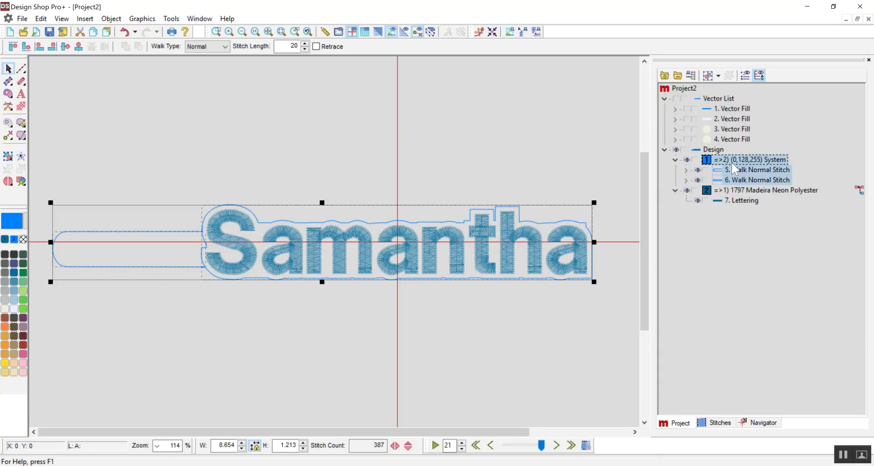
click(722, 187)
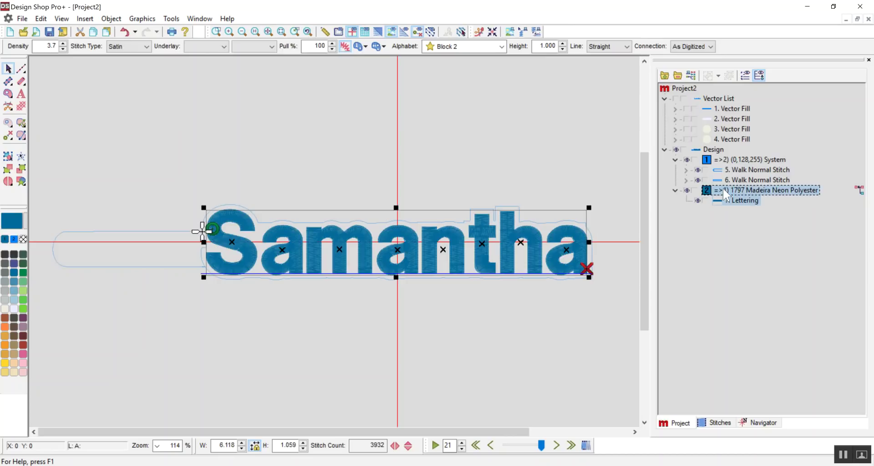
key(ctrl+v)
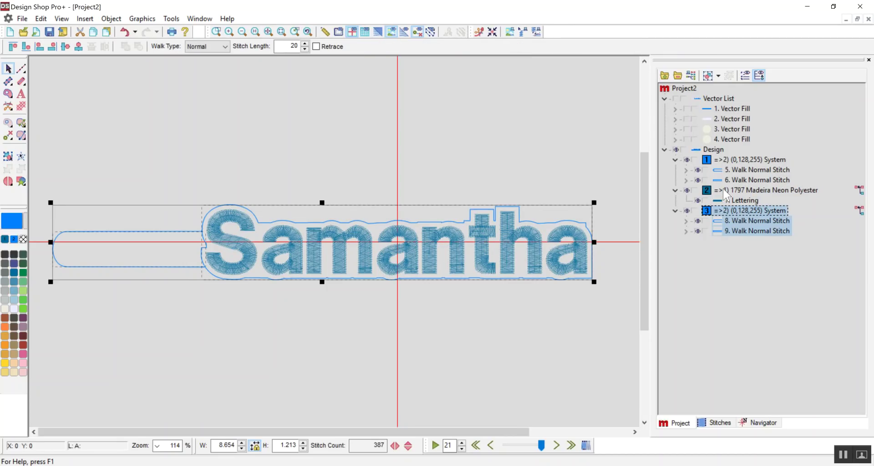
Change the copied outlines, objects 8 and 9, to Bean walk stitch, bringing the total to 5470 stitches
click(737, 223)
click(564, 210)
click(735, 224)
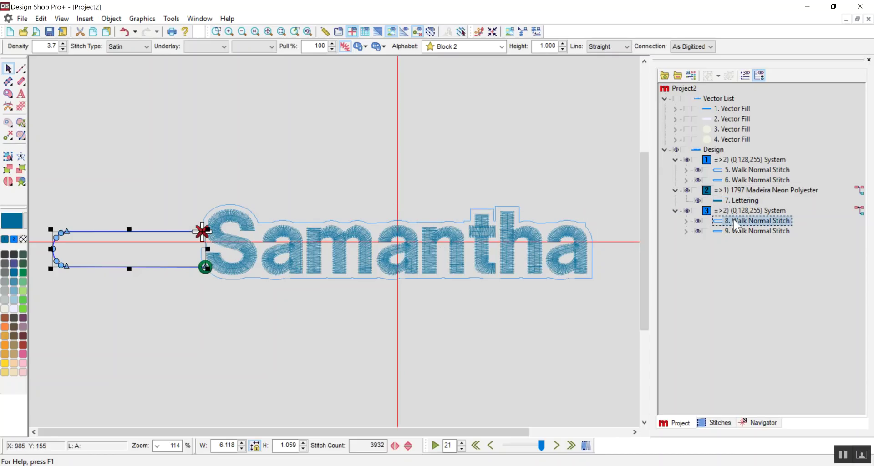
click(740, 211)
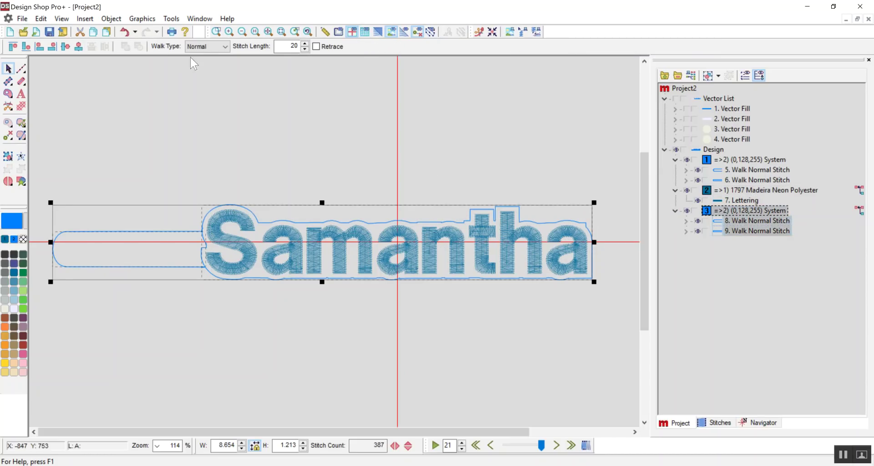
click(207, 46)
click(201, 64)
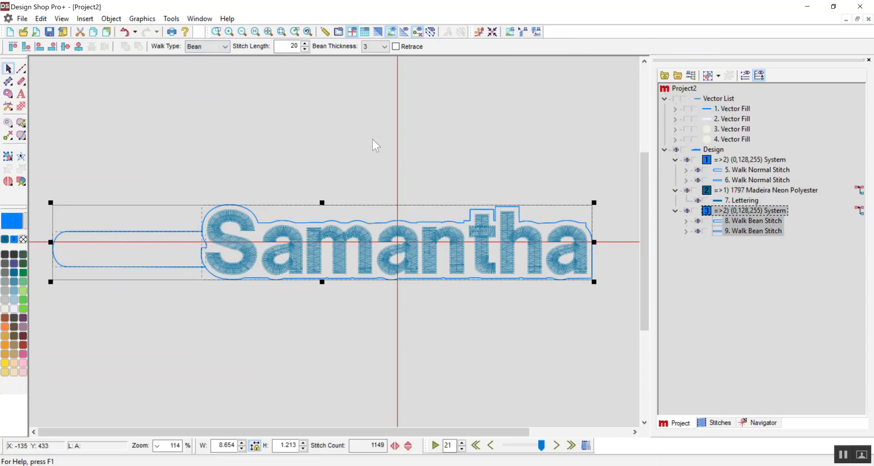
click(409, 148)
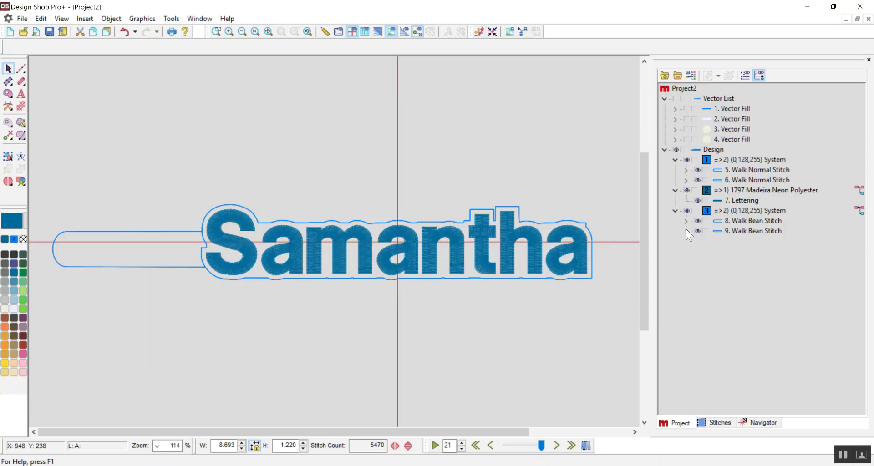
click(766, 160)
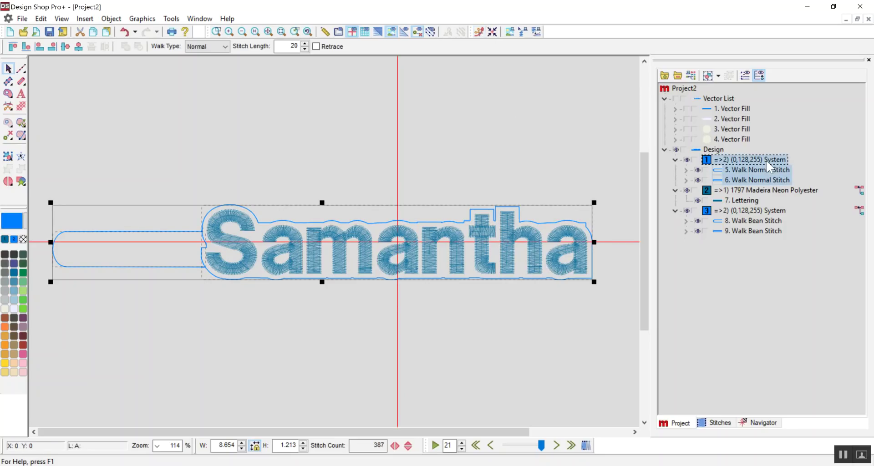
Play the stitch-out simulation of the finished key fob design
click(406, 406)
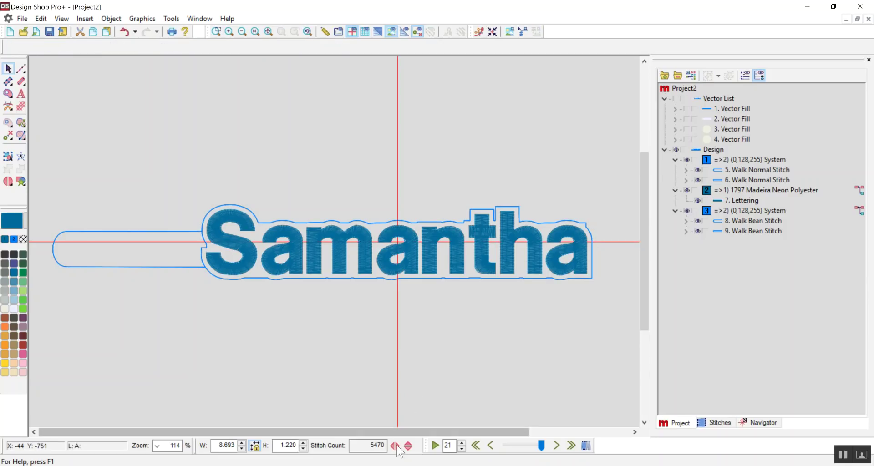
click(435, 445)
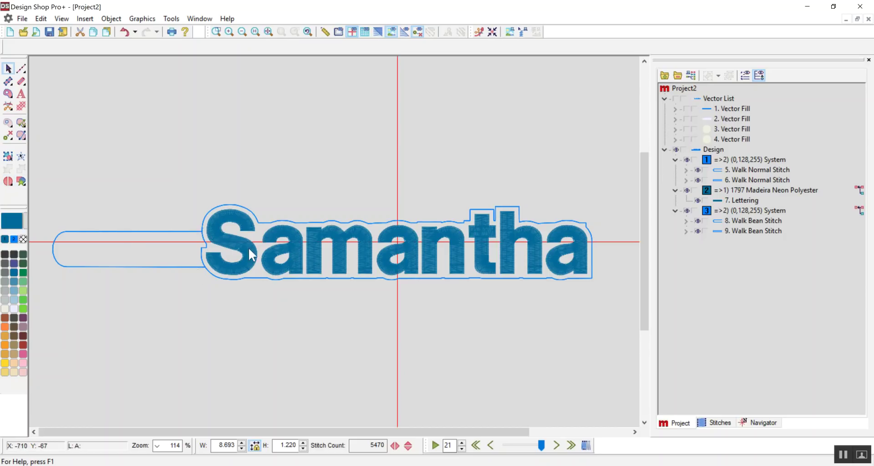
Make 1. Vector Fill visible on the canvas again
click(724, 112)
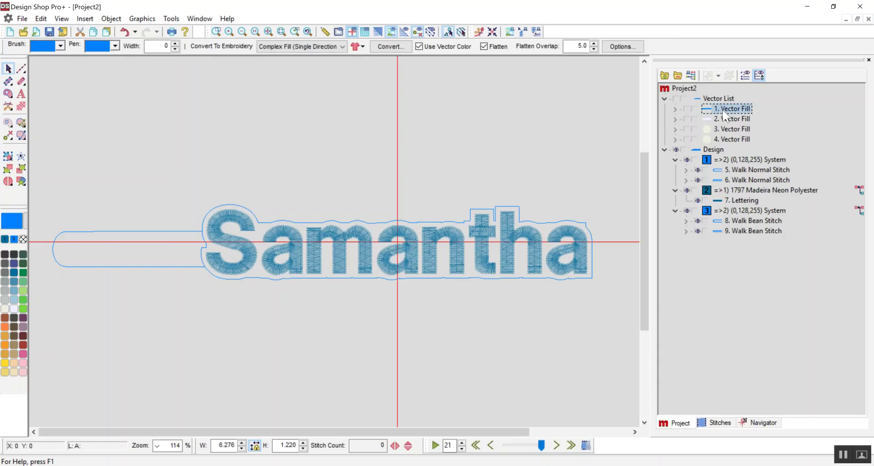
click(687, 110)
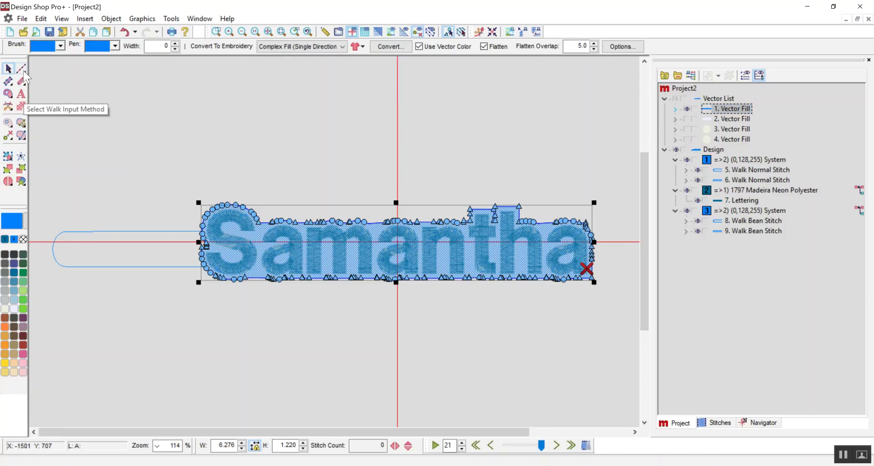
click(110, 233)
click(261, 120)
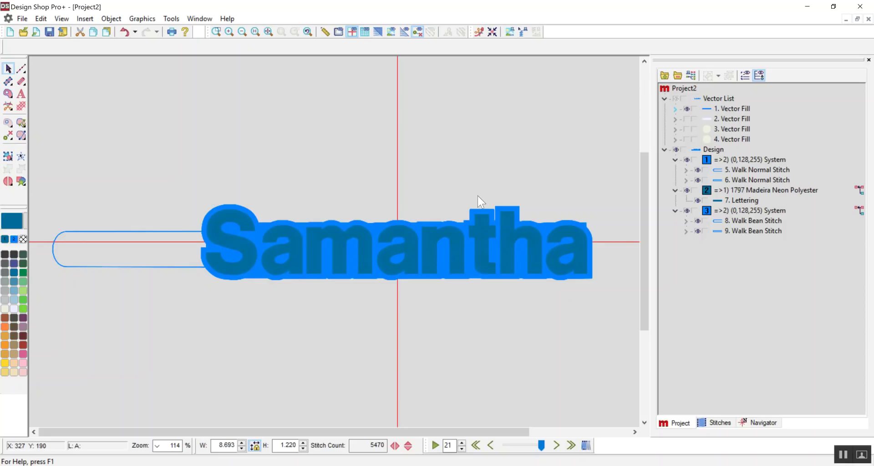
Open Offset Outline for the vector fill, cancel without changes, and select the lettering
click(112, 18)
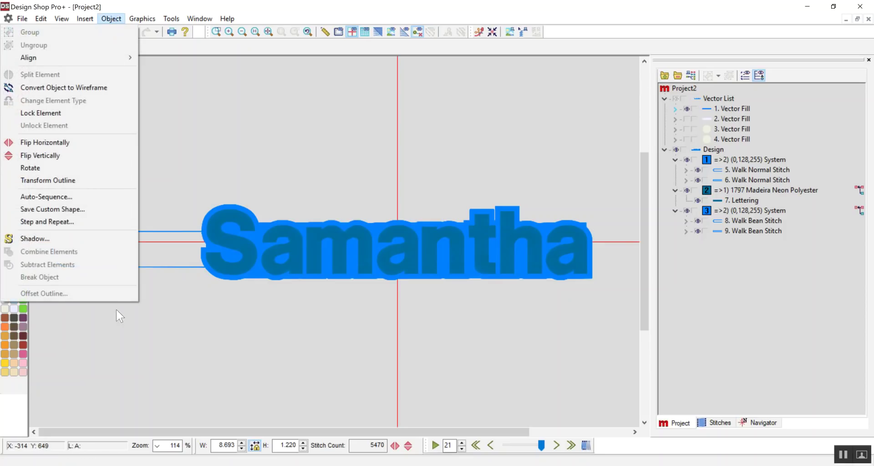
click(744, 111)
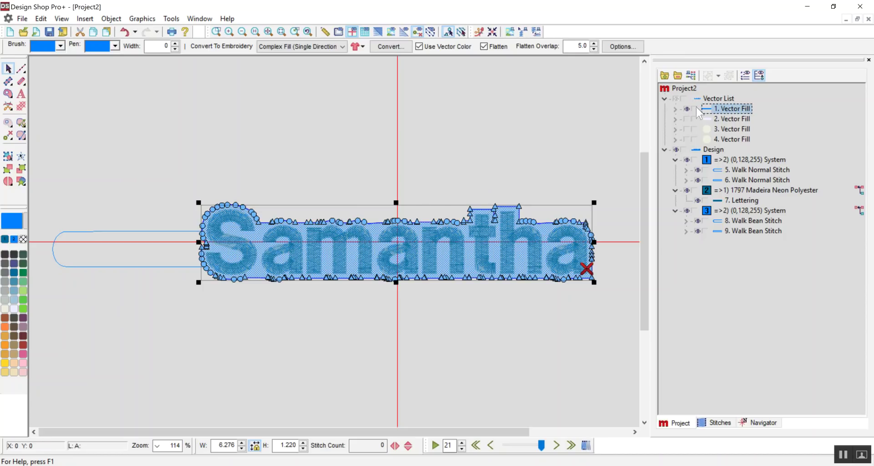
click(112, 18)
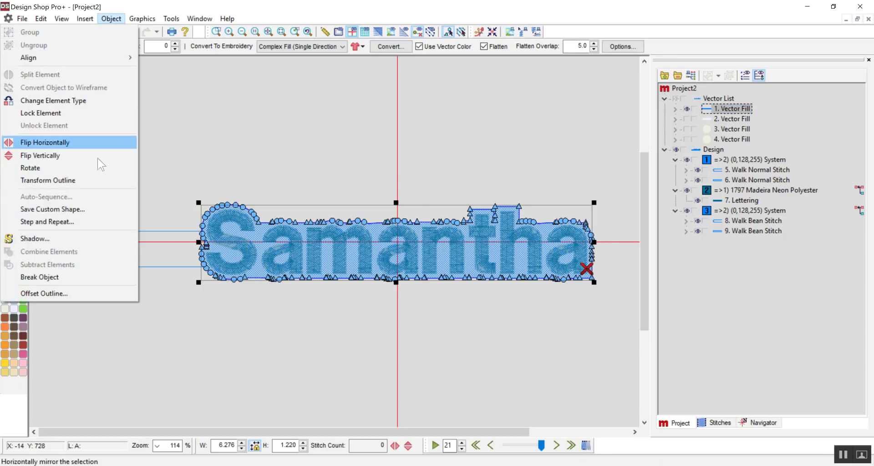
click(86, 295)
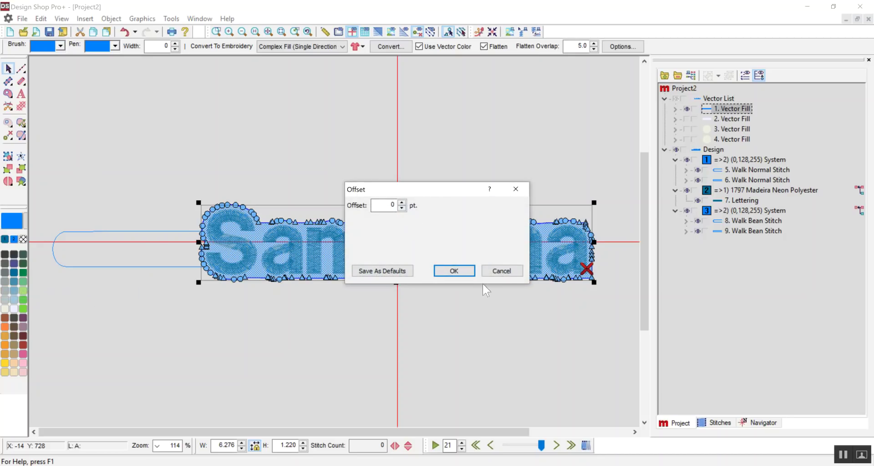
click(501, 271)
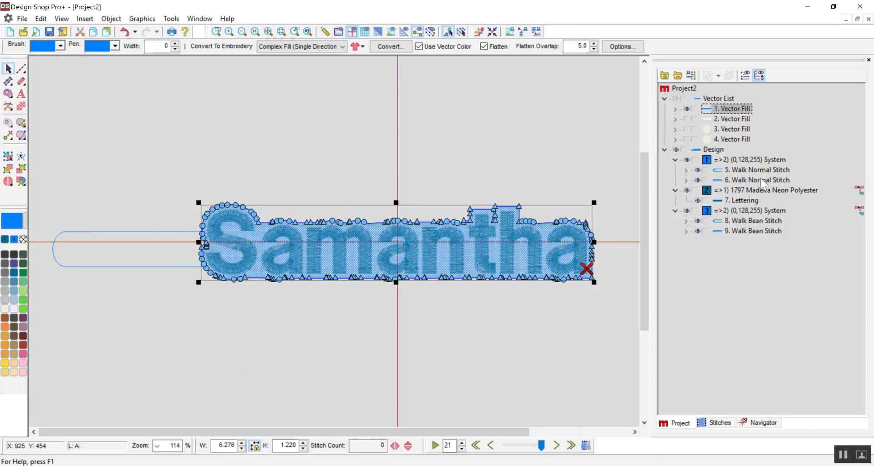
click(734, 200)
Review the lettering's spacing, top stitching, underlay and auto-underlay range settings in Object Properties
double_click(734, 200)
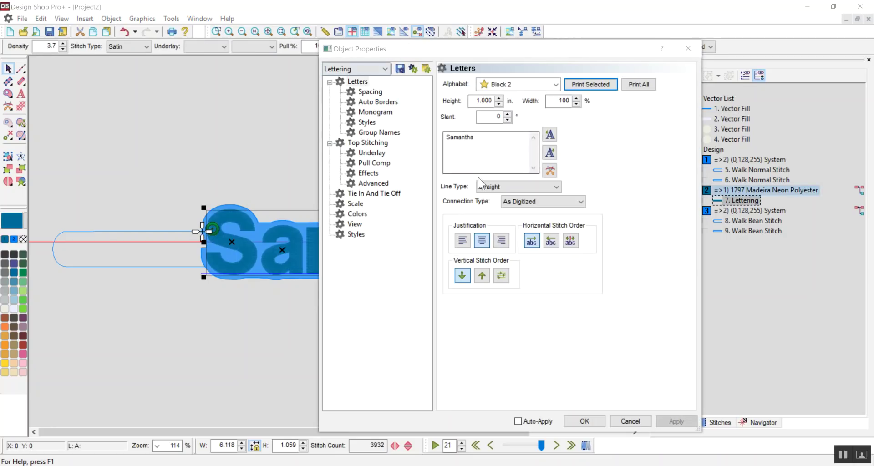
click(365, 94)
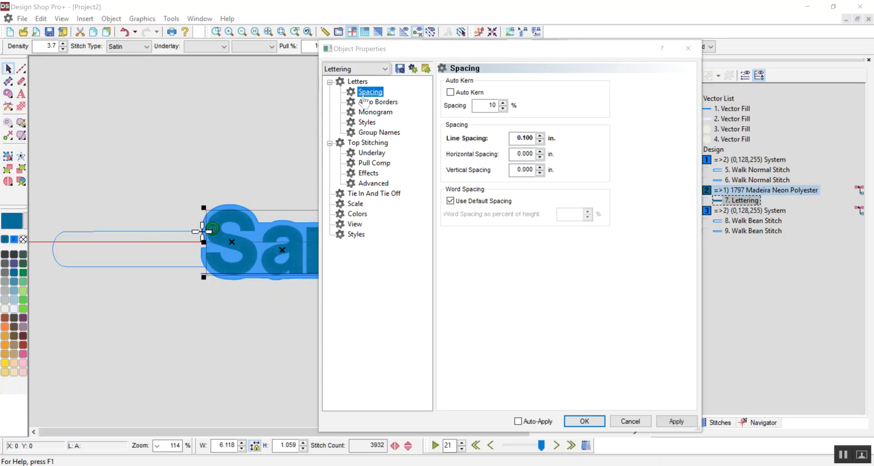
click(368, 142)
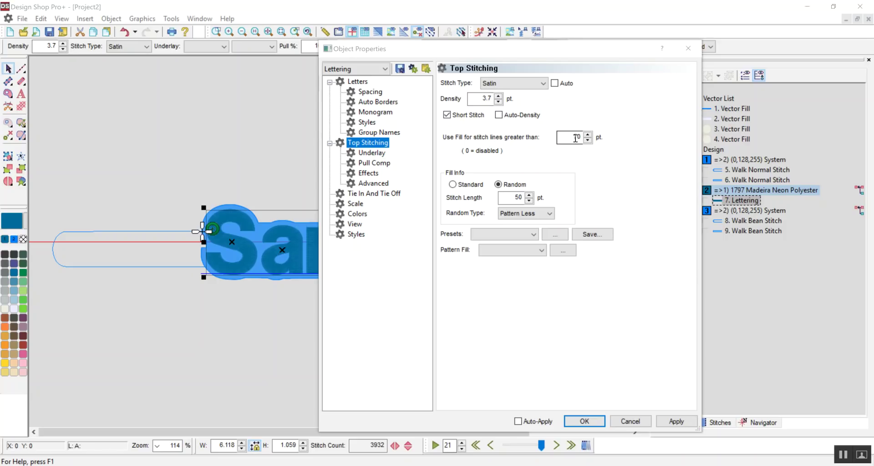
click(371, 152)
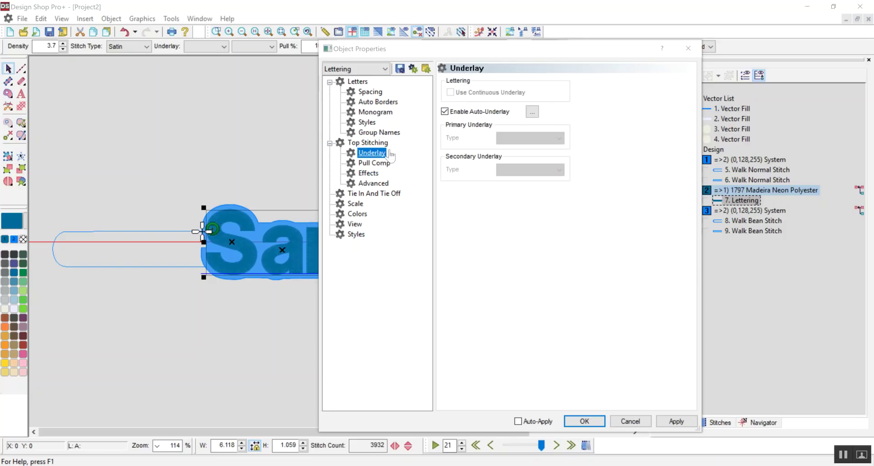
click(531, 111)
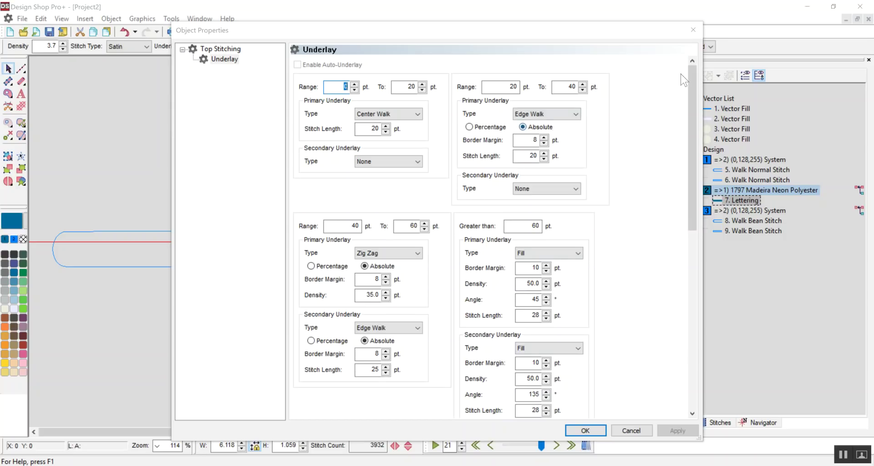
click(587, 428)
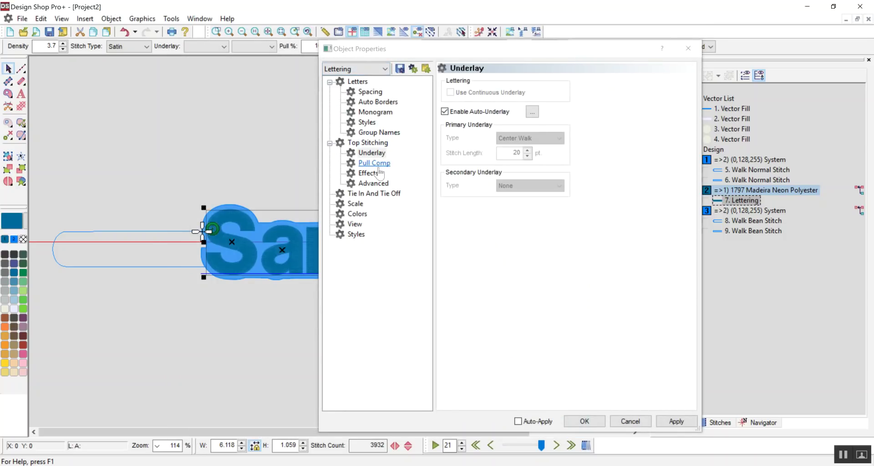
Review the lettering's pull compensation and tie settings, then the walk and bean outlines' properties
click(376, 165)
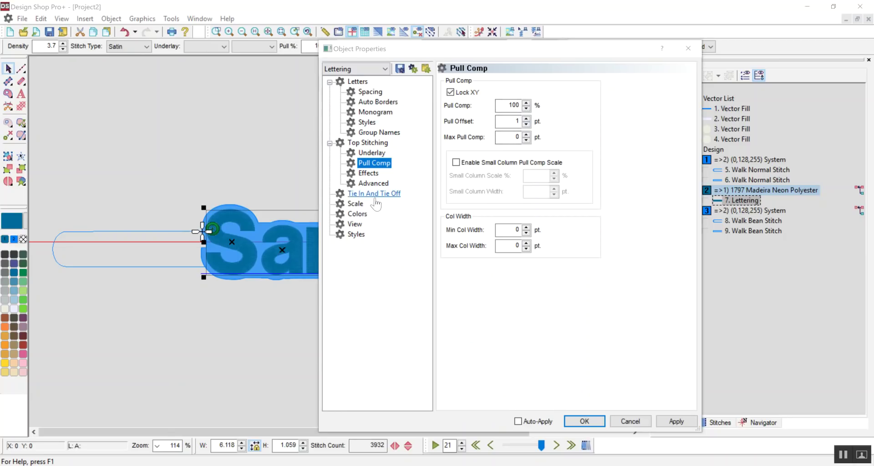
click(380, 195)
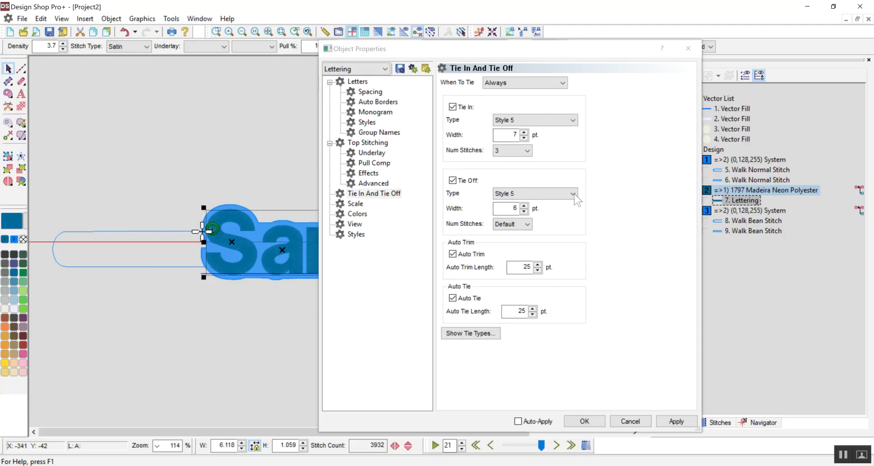
click(757, 170)
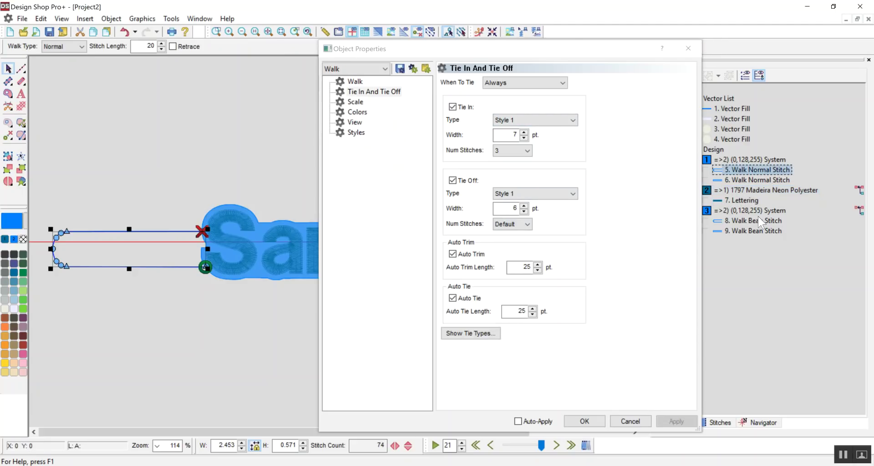
click(760, 227)
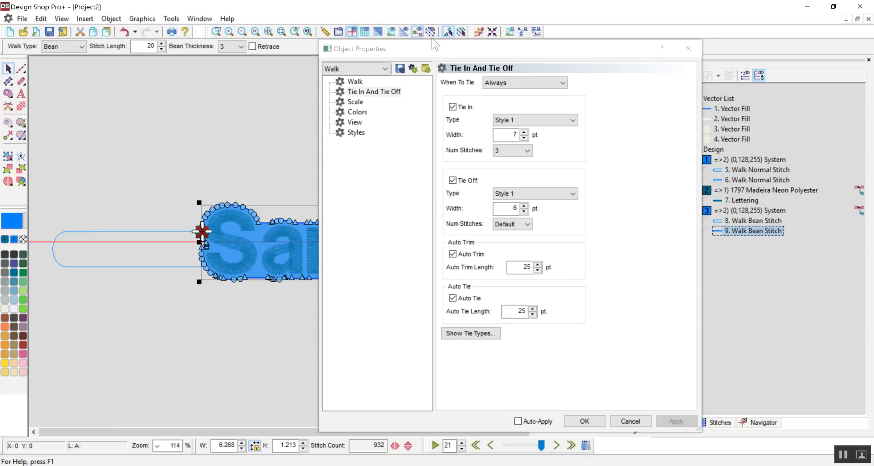
click(197, 137)
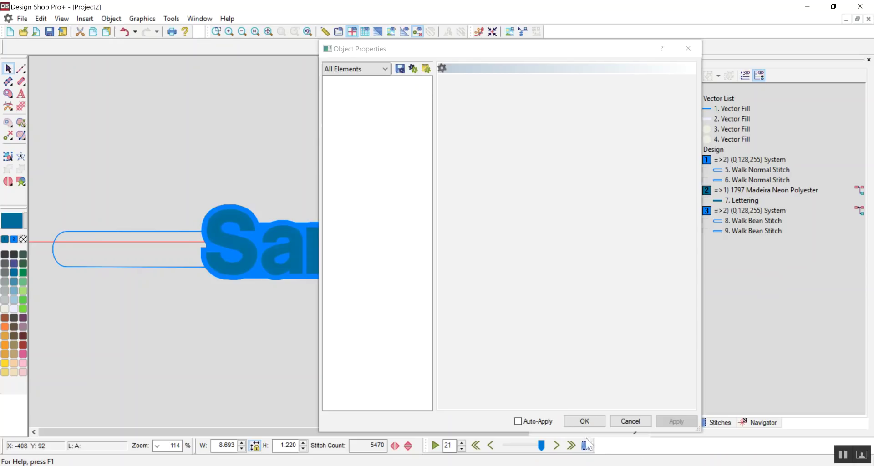
Close Object Properties and hide 1. Vector Fill again, leaving only the 5470-stitch design visible
click(584, 421)
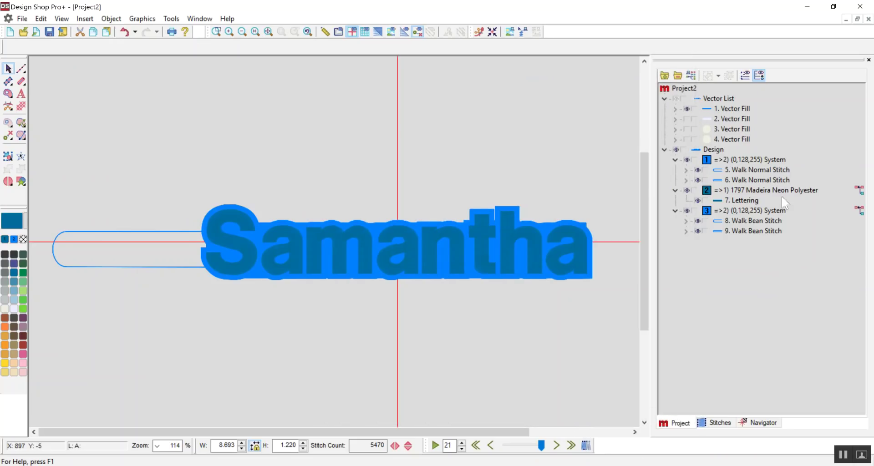
click(728, 171)
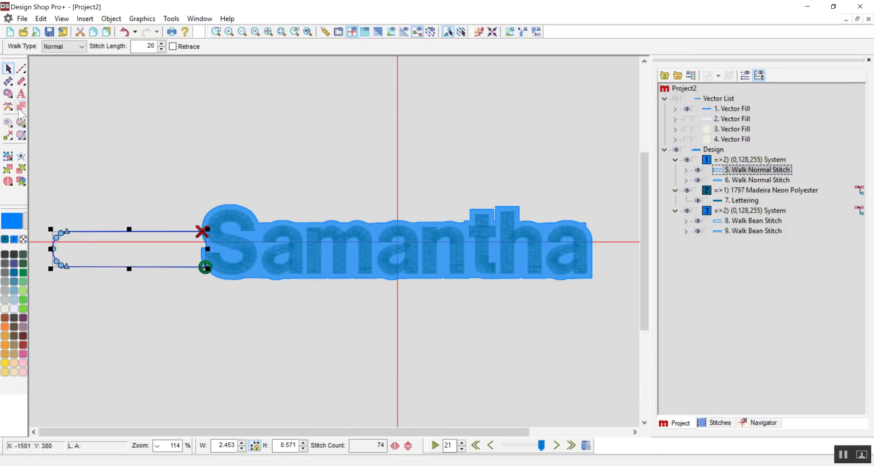
click(263, 128)
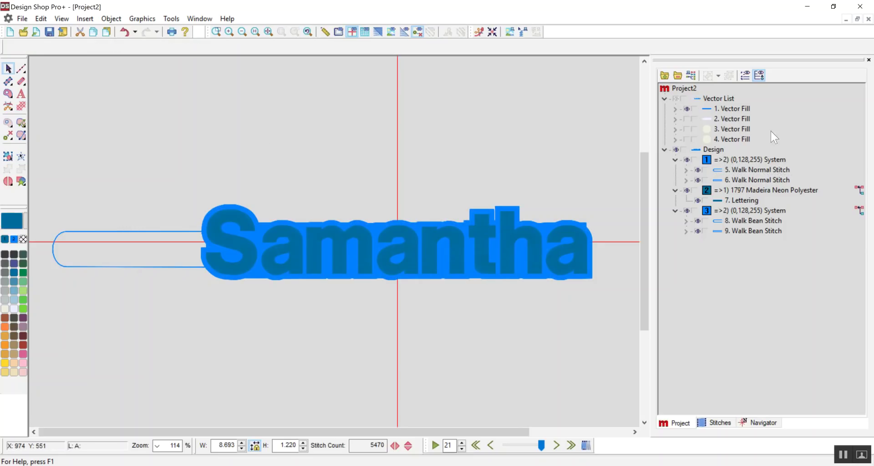
click(687, 109)
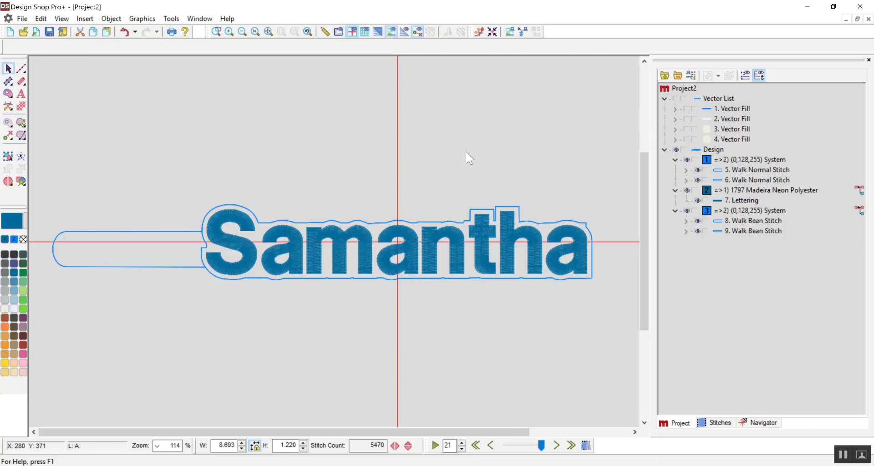